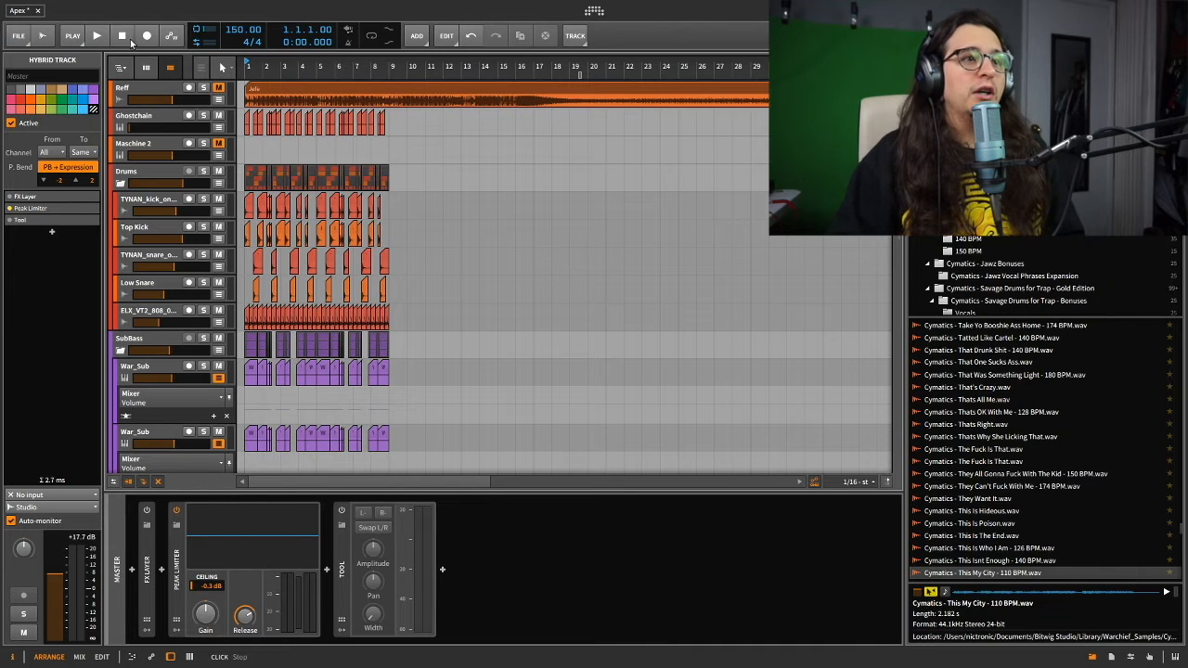
Step: Play back the full arrangement from the start for several bars and stop it
scroll(311, 246, "down", 5)
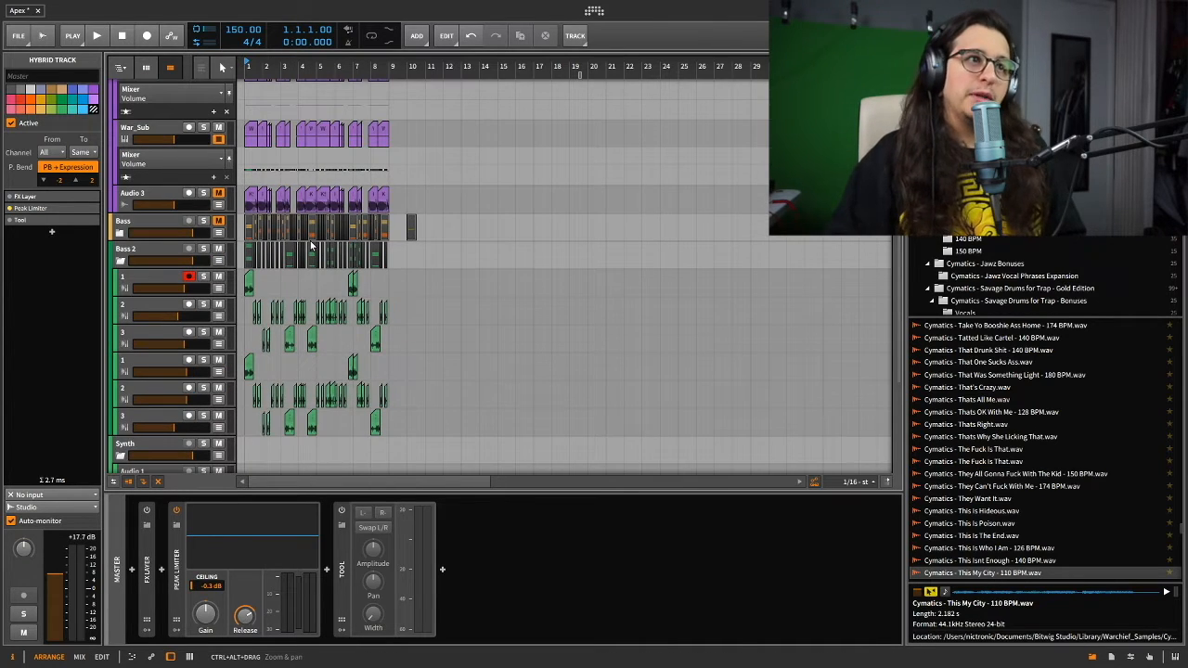
key("space")
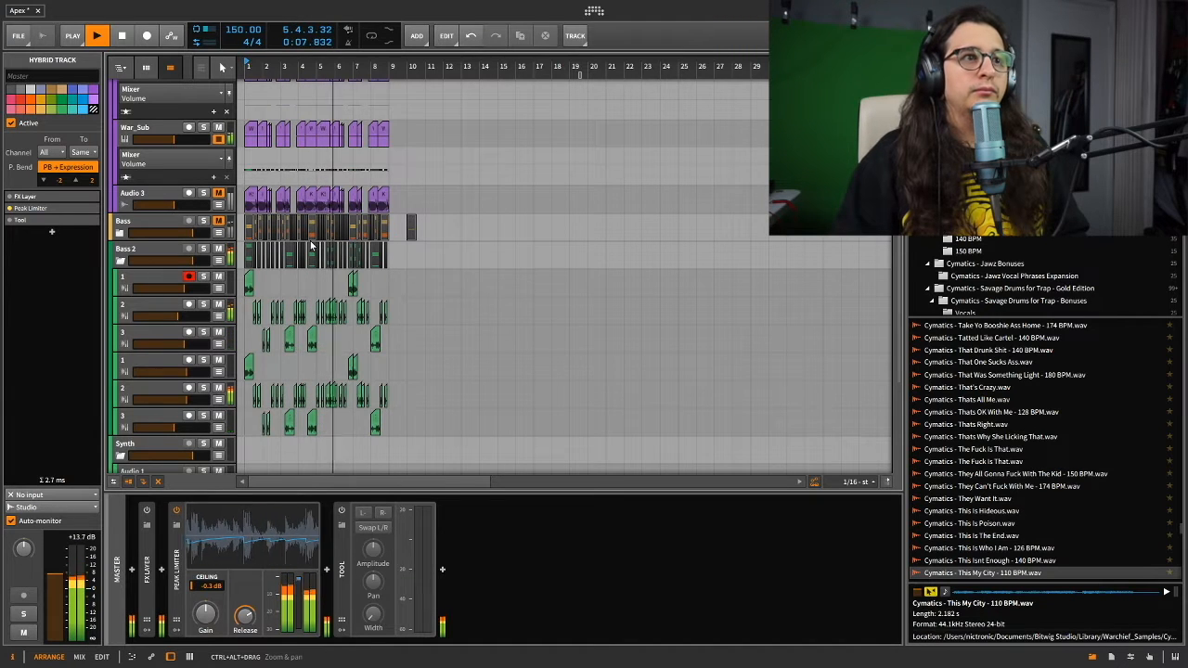
key("space")
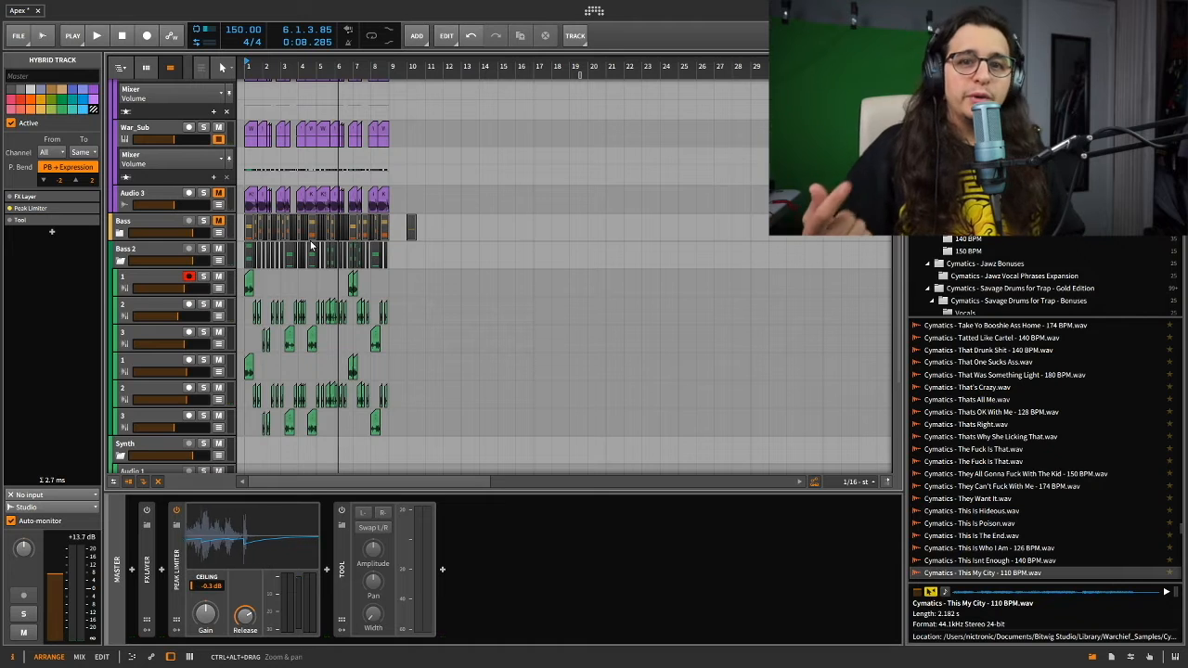
left_click(407, 152)
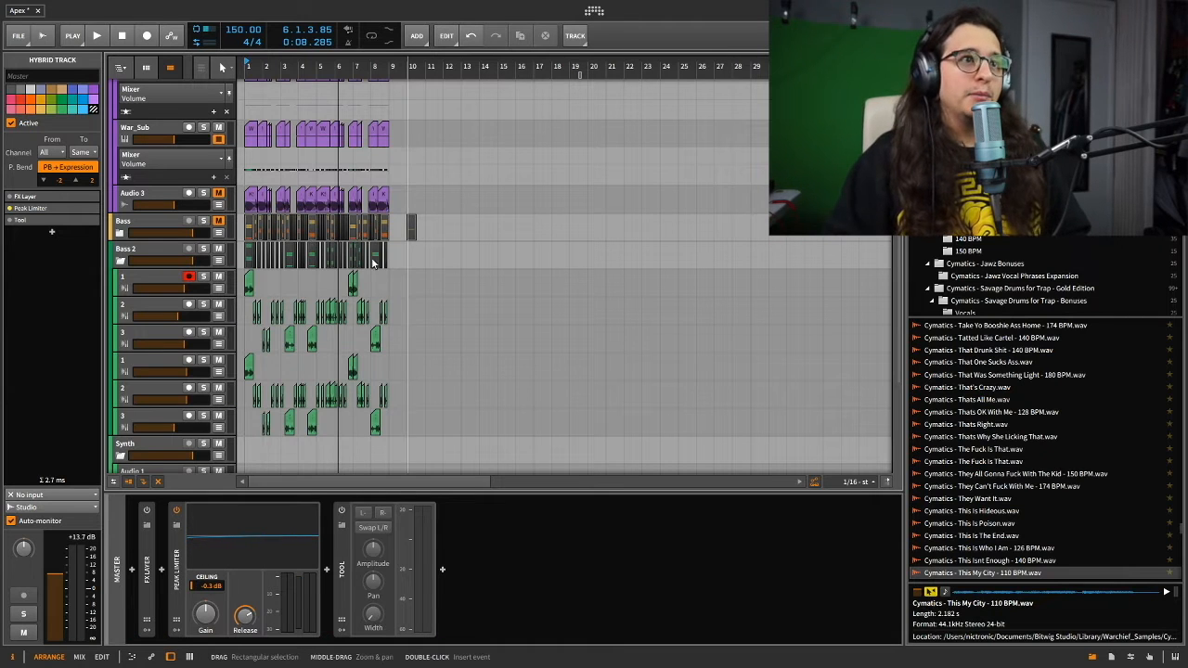
Step: Solo the Drums group and listen to it from the start of the arrangement
scroll(374, 264, "up", 5)
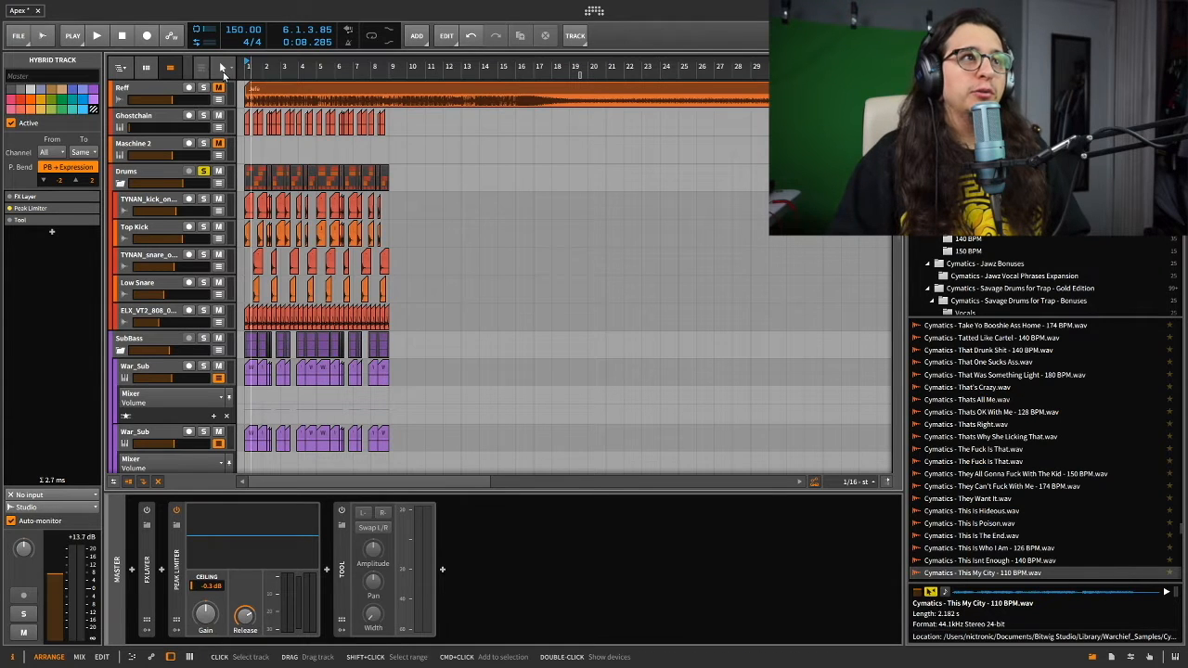
key("space")
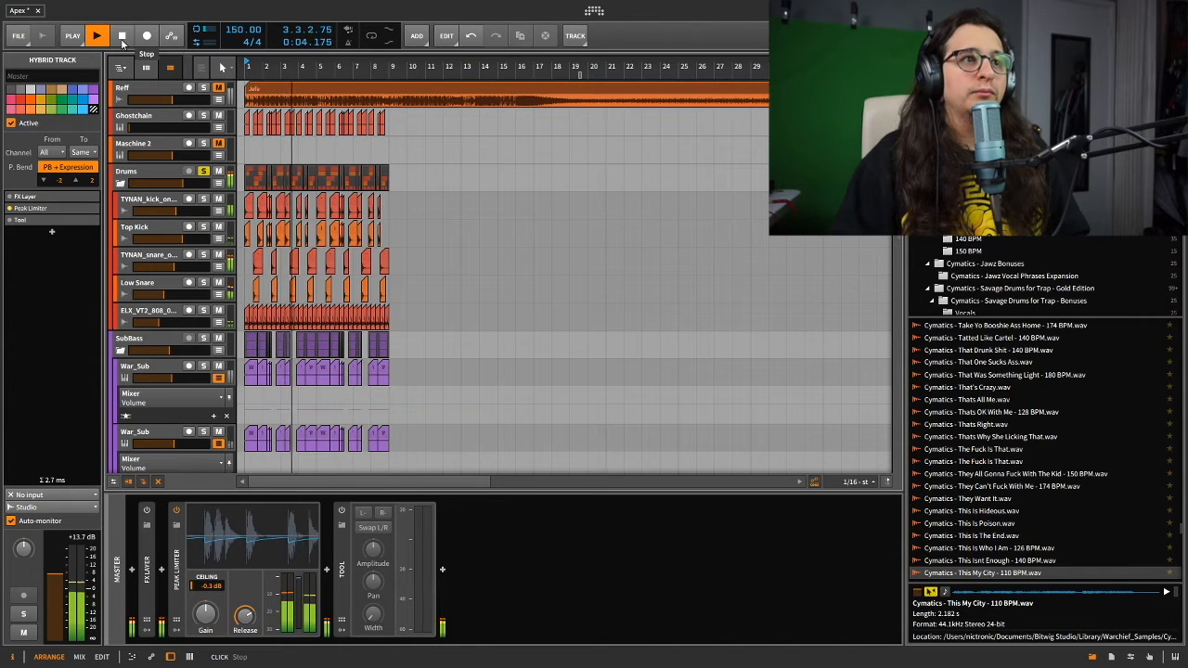
left_click(121, 37)
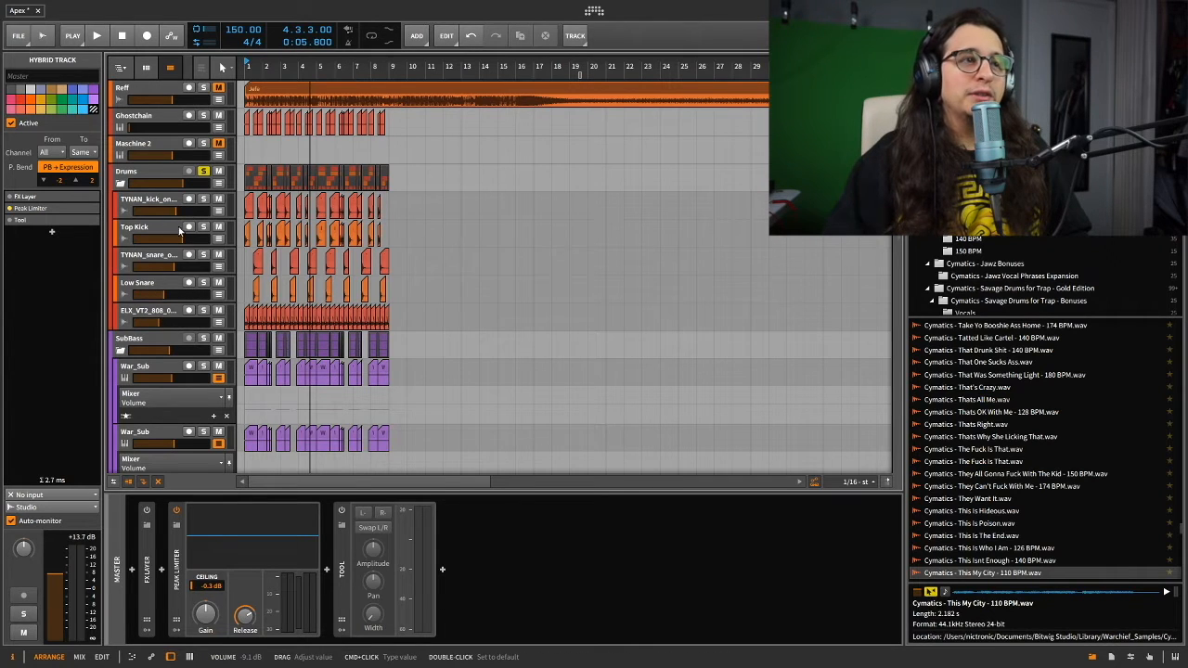
Step: Inspect the Drums group's FX Layer with its Tool layer, and compare the soloed drums with the FX Layer bypassed and enabled
left_click(157, 179)
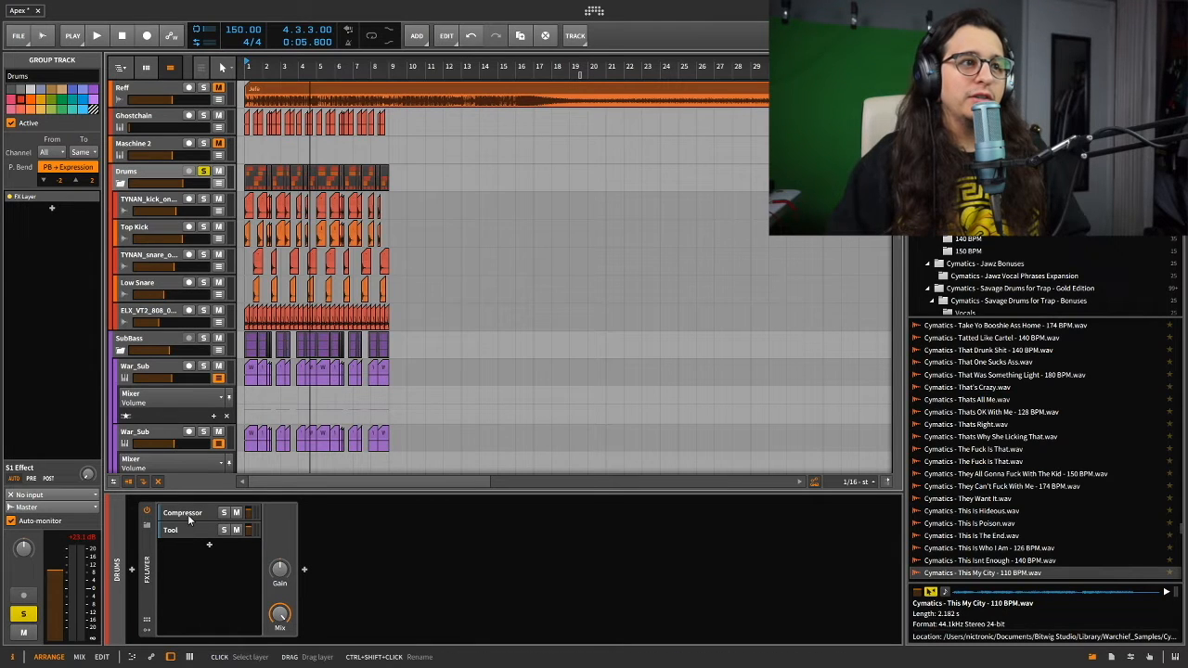
left_click(170, 530)
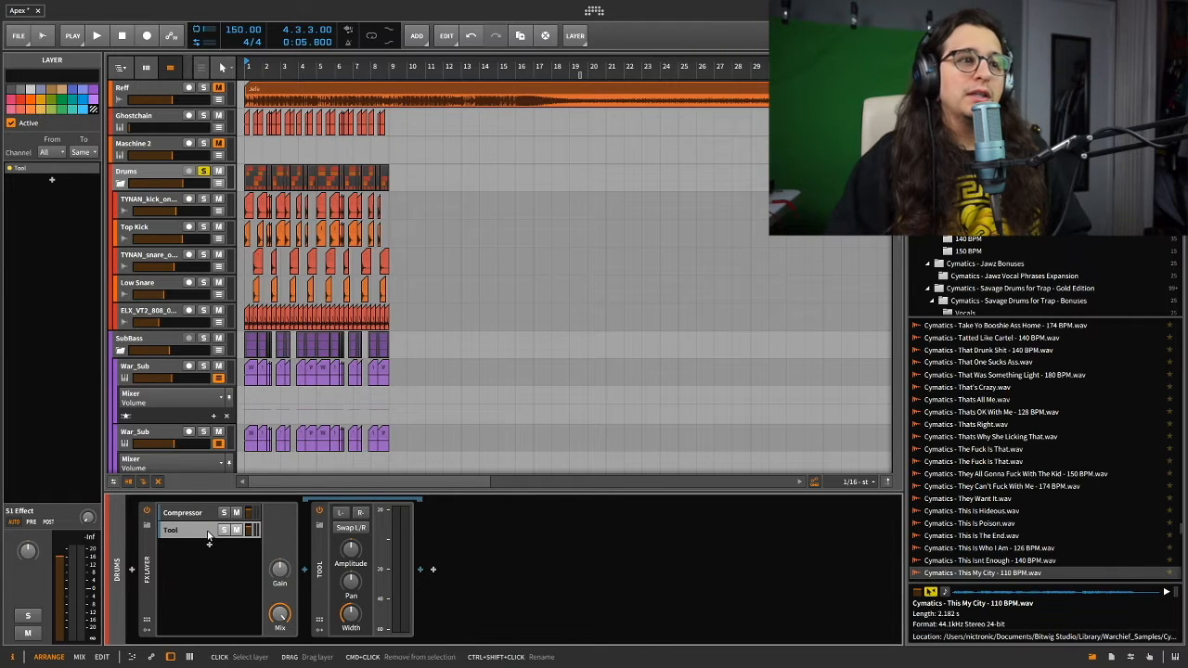
left_click(146, 512)
key("space")
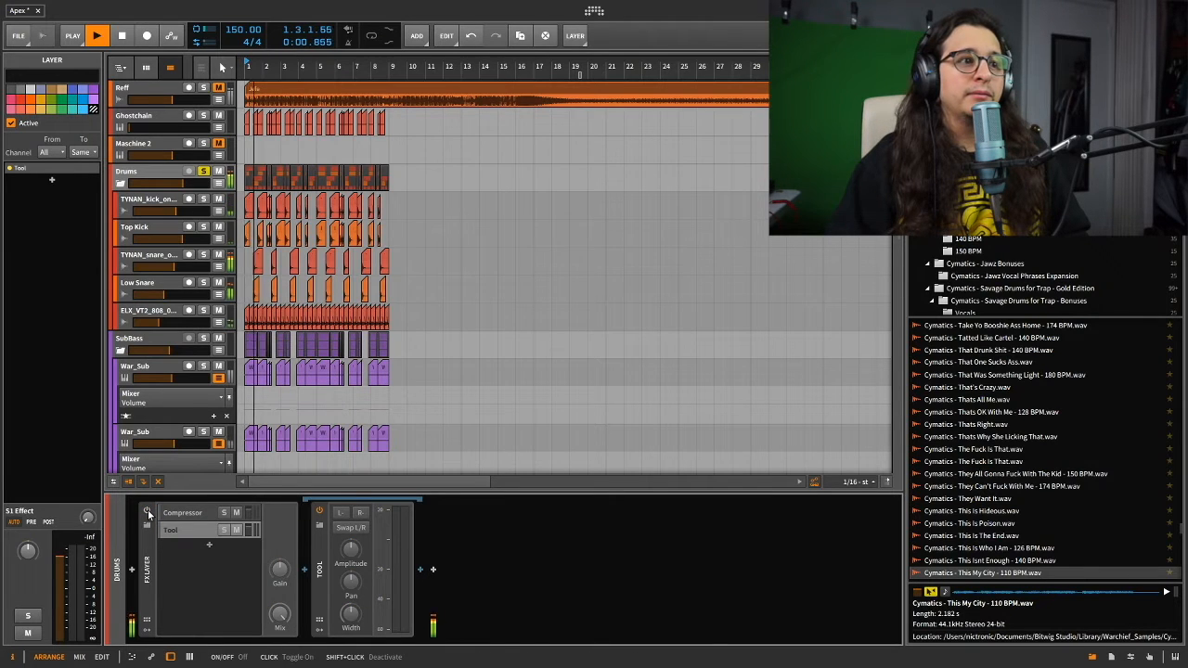
key("space")
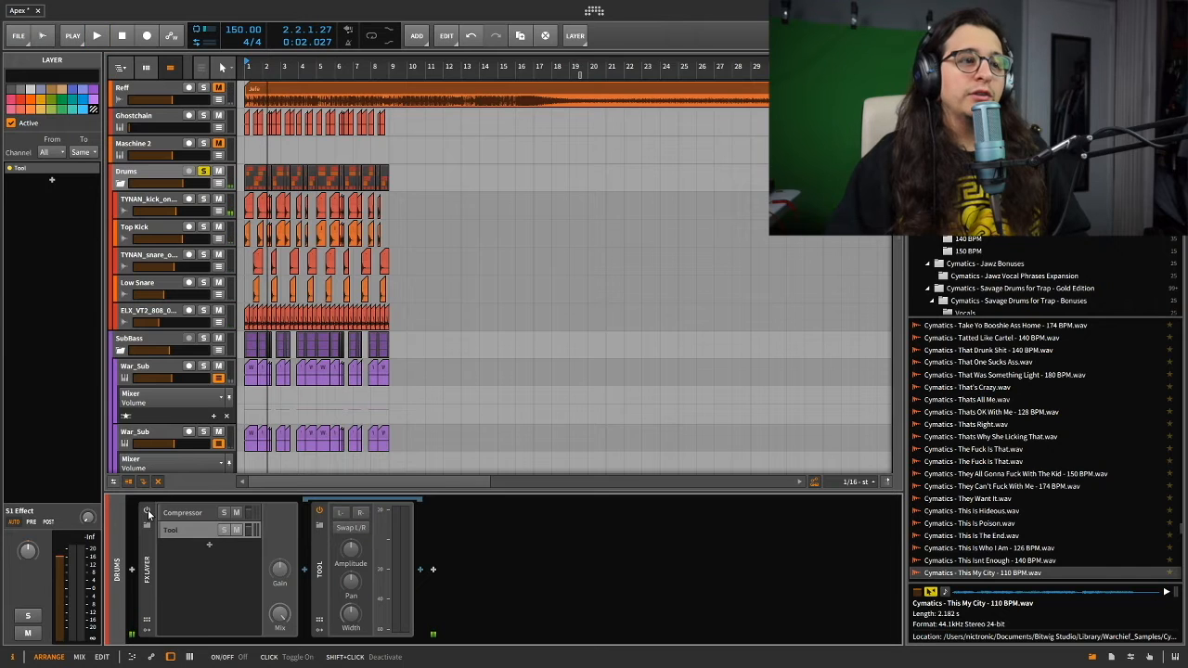
left_click(146, 512)
key("space")
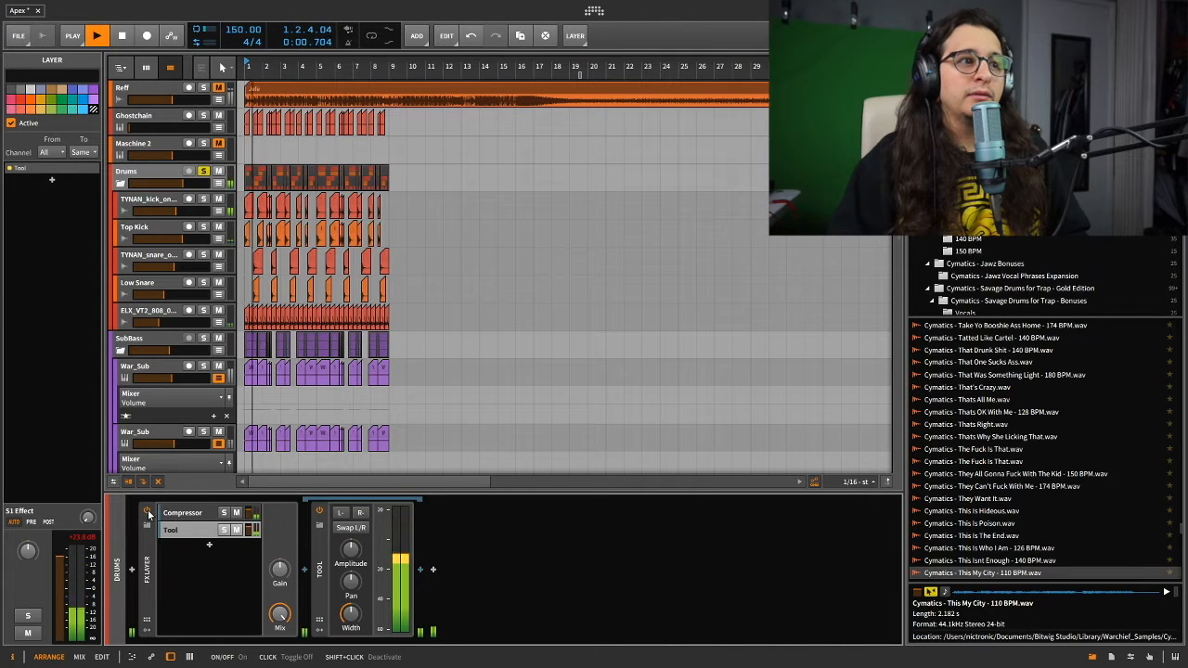
Step: Solo the SubBass group and audition it, including its second War_Sub track on its own
key("space")
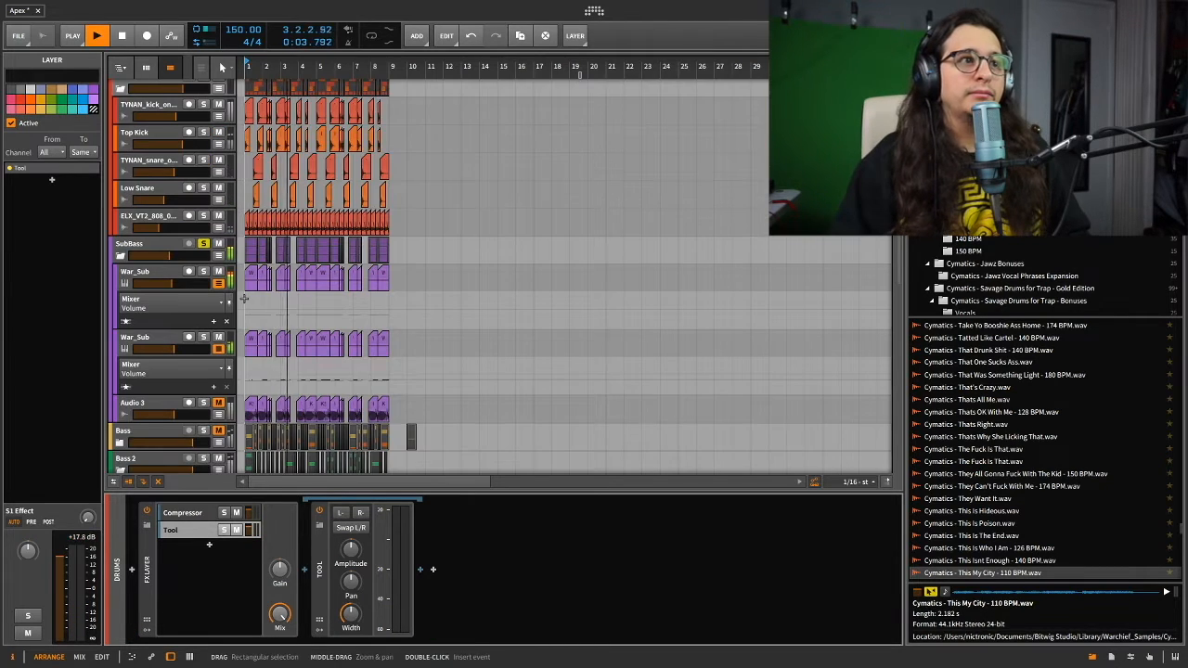
key("space")
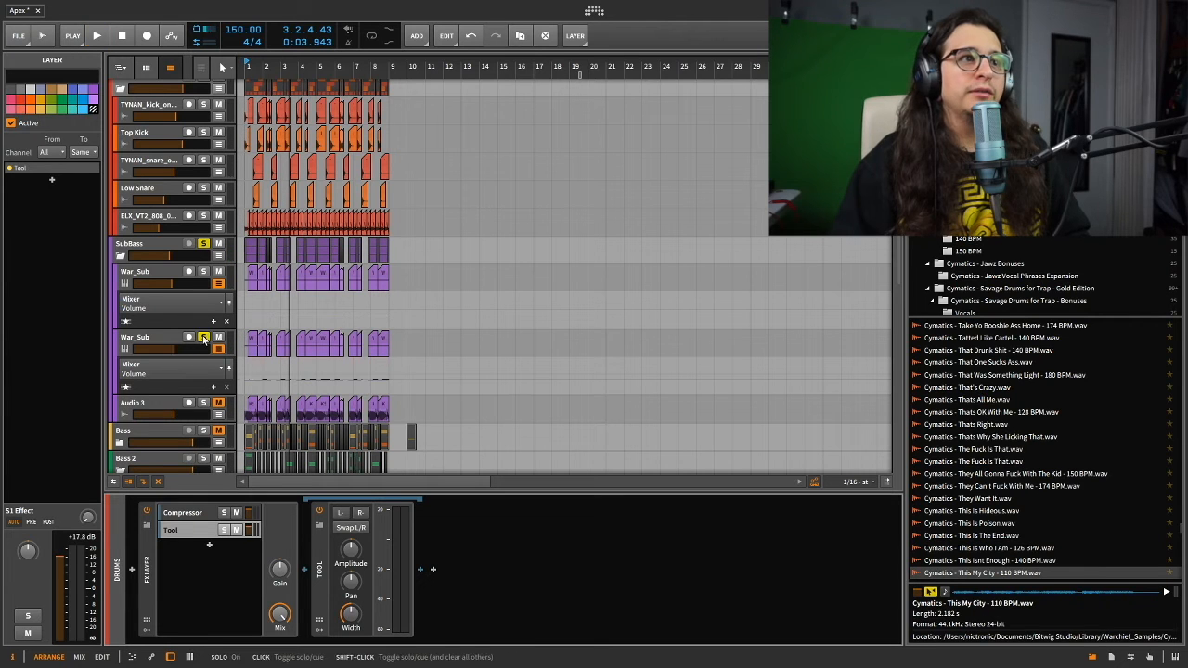
key("space")
key("space")
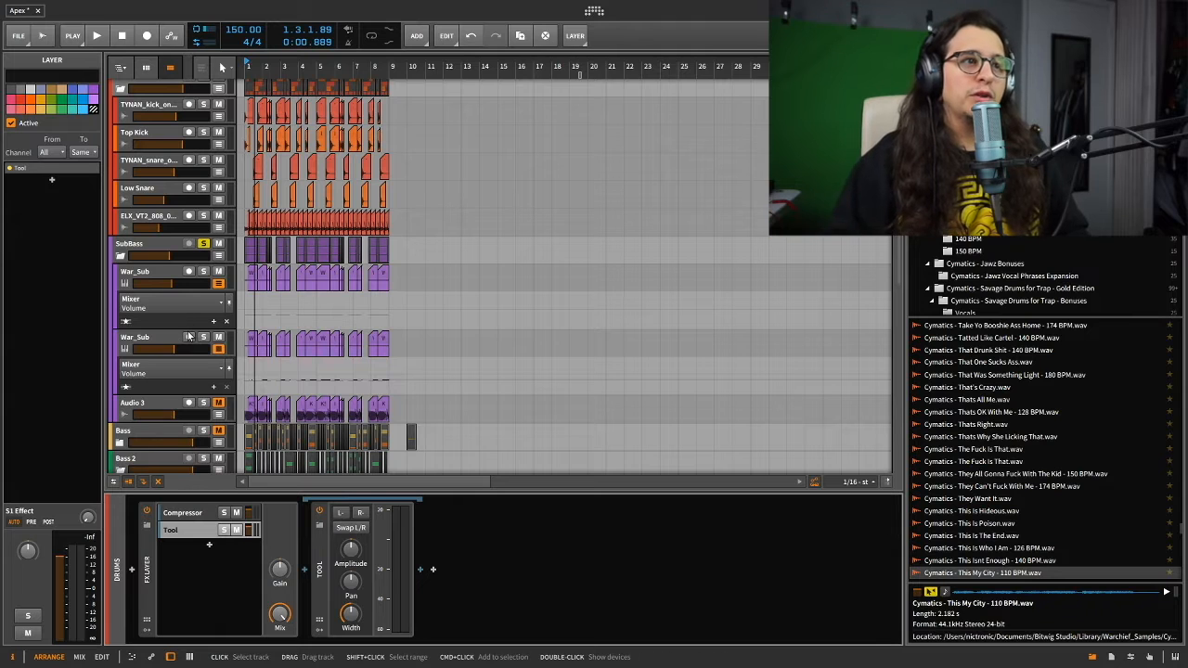
Step: Replace the SubBass solo with a solo on the Bass 2 group and play it back from the start
scroll(189, 336, "down", 5)
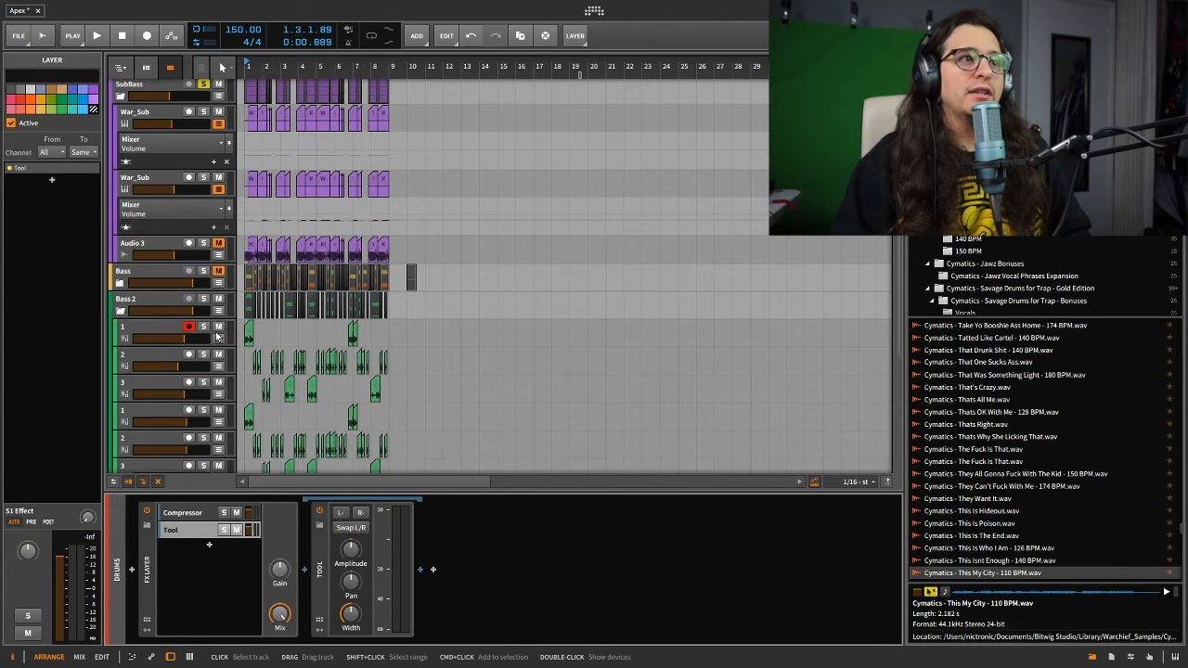
left_click(162, 296)
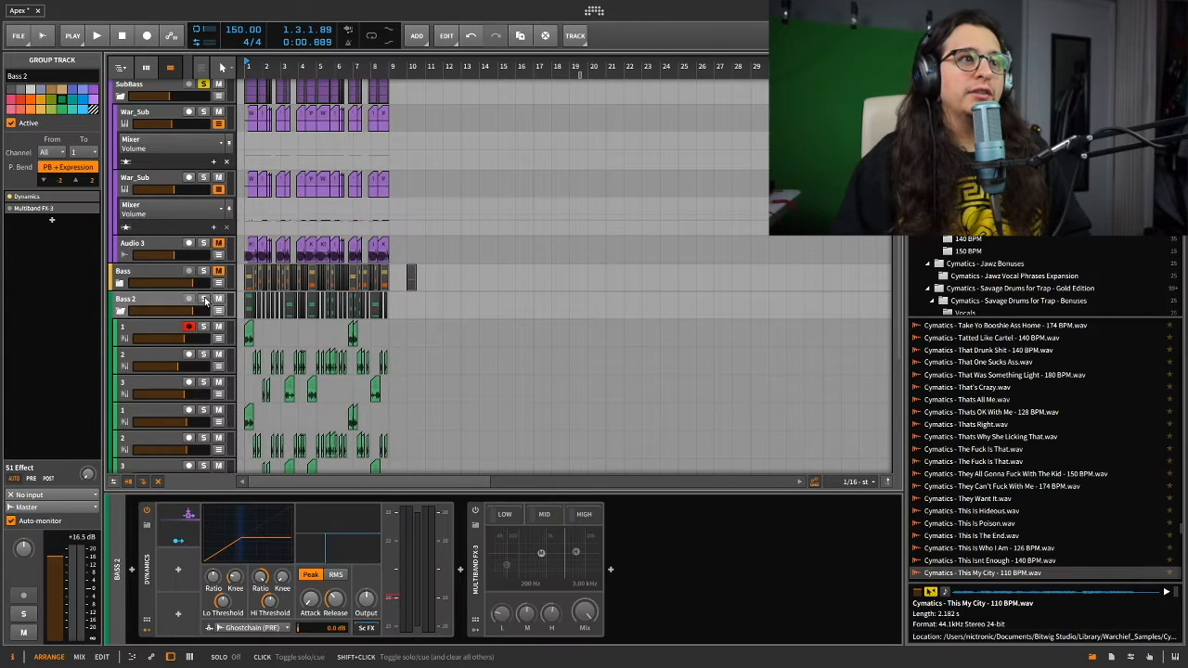
left_click(204, 300)
scroll(212, 107, "up", 2)
key("space")
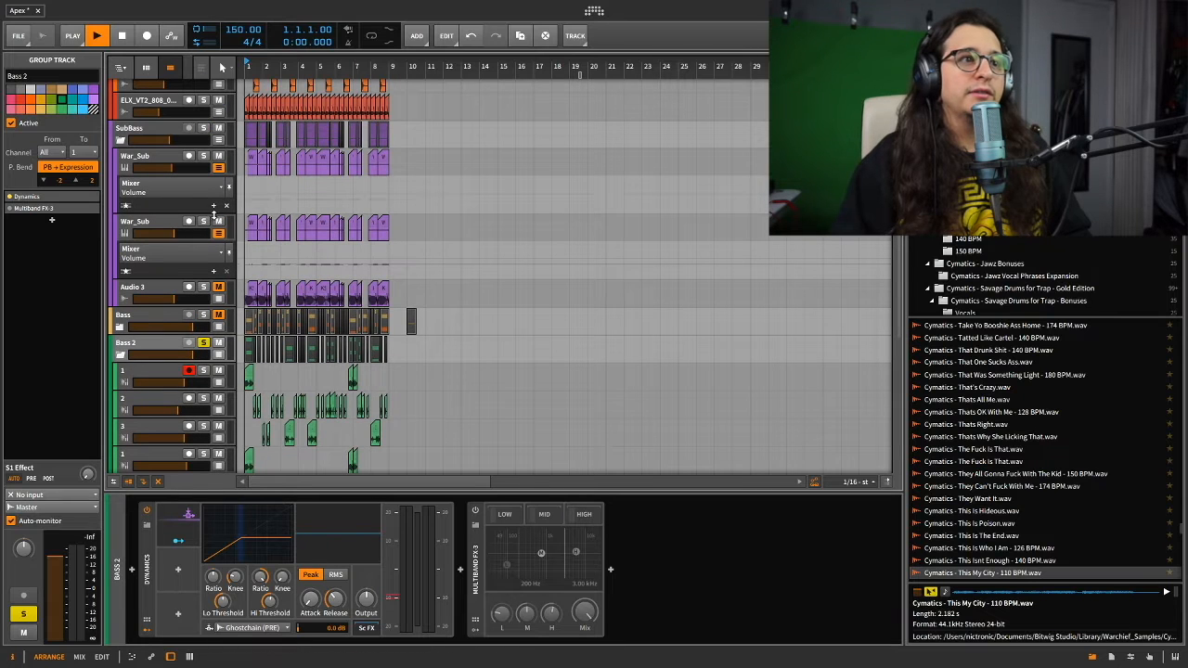
scroll(230, 281, "down", 2)
scroll(230, 281, "down", 2)
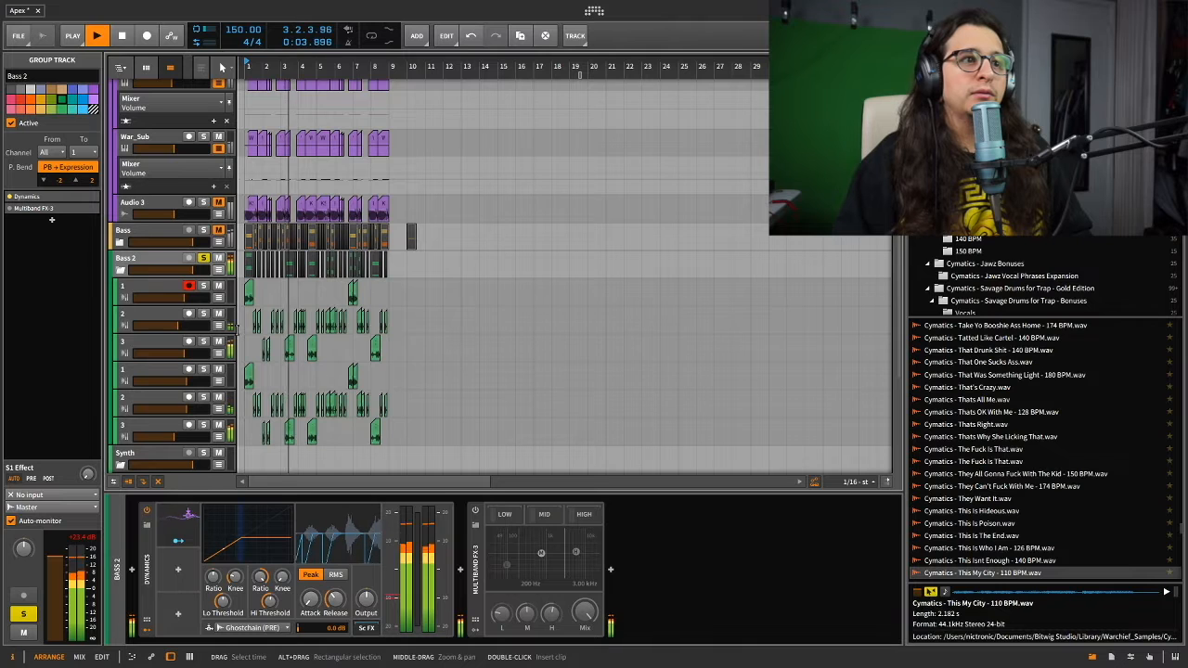
key("space")
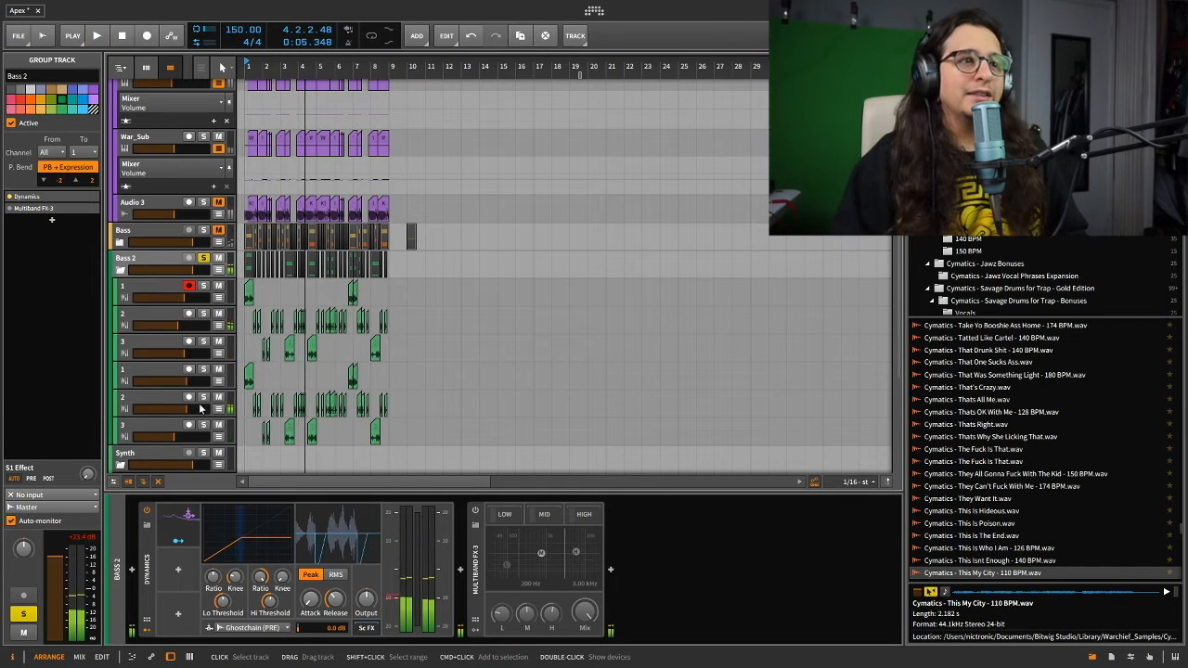
Step: Raise the volume of the lower track 3 in the Bass 2 group to about -6.5 dB and audition the group
left_click_drag(173, 443, 173, 440)
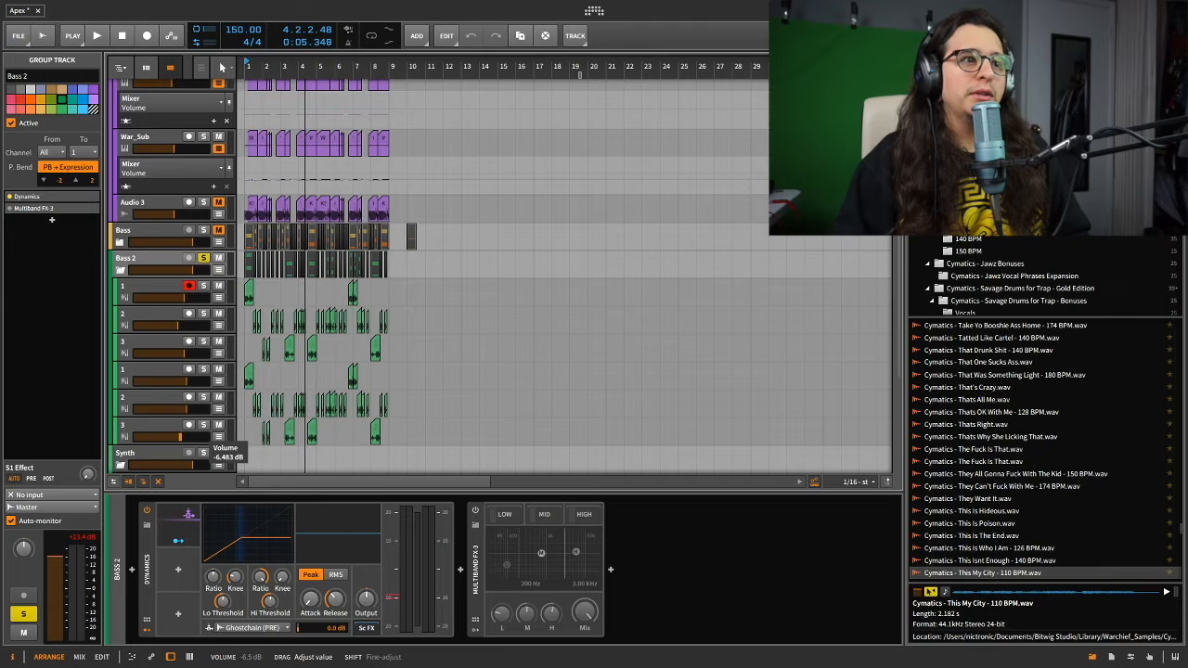
key("space")
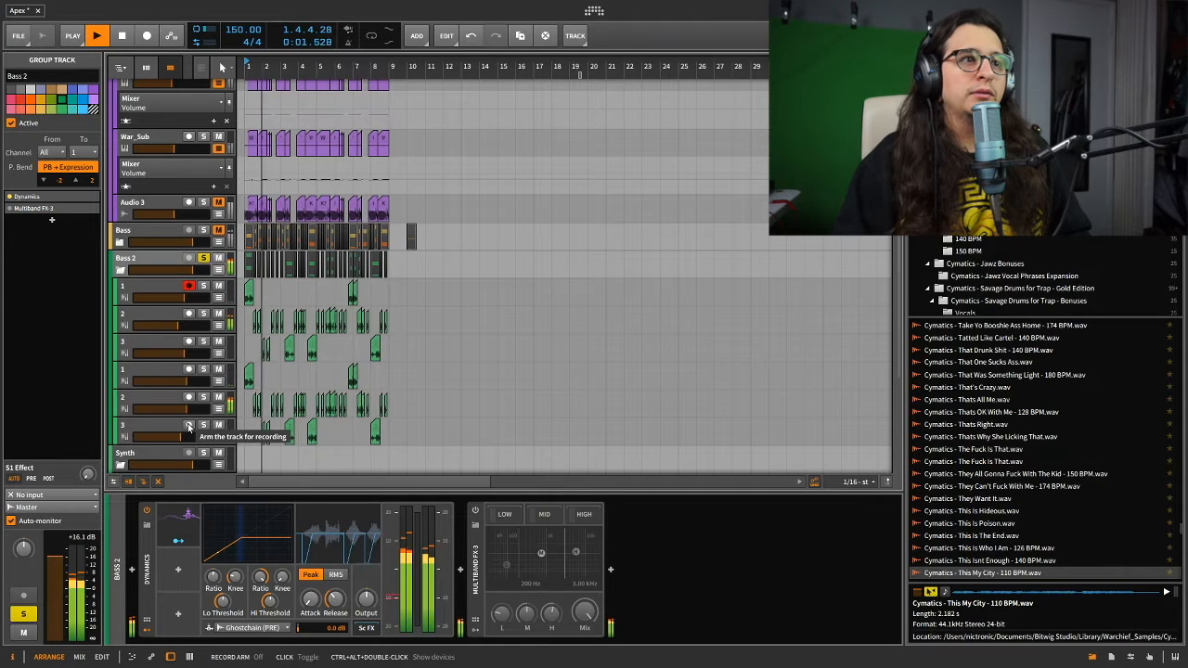
key("space")
Step: Raise the volume of the upper track 3 in the Bass 2 group slightly and listen to the soloed bass
left_click_drag(184, 353, 186, 353)
key("space")
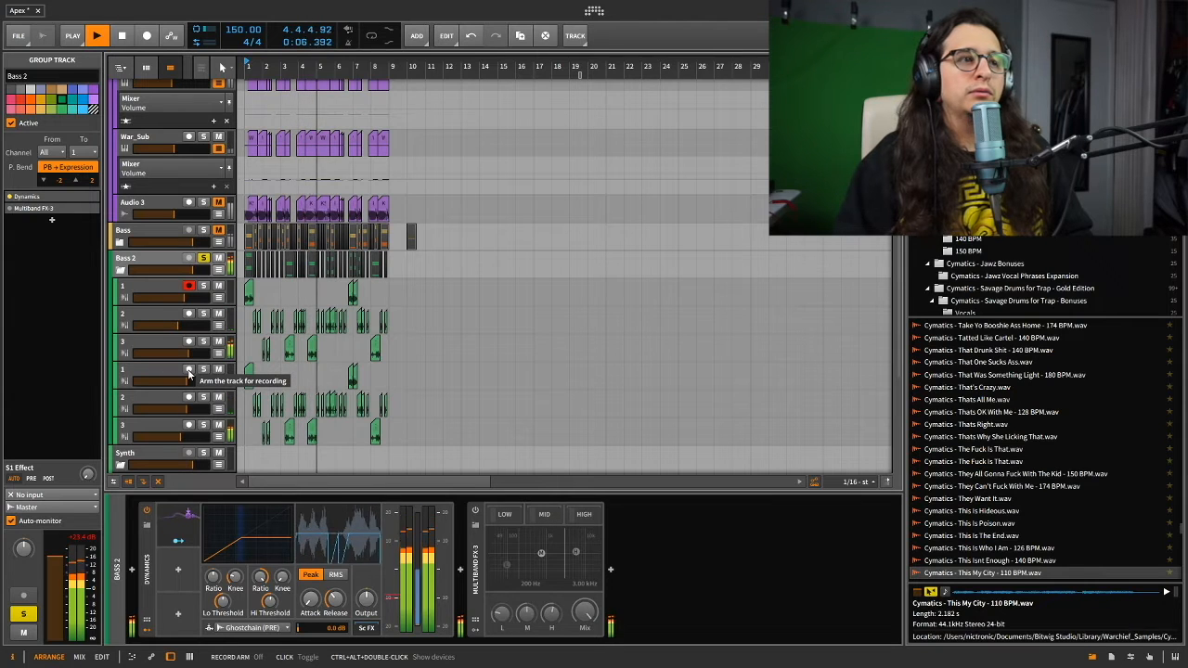
key("space")
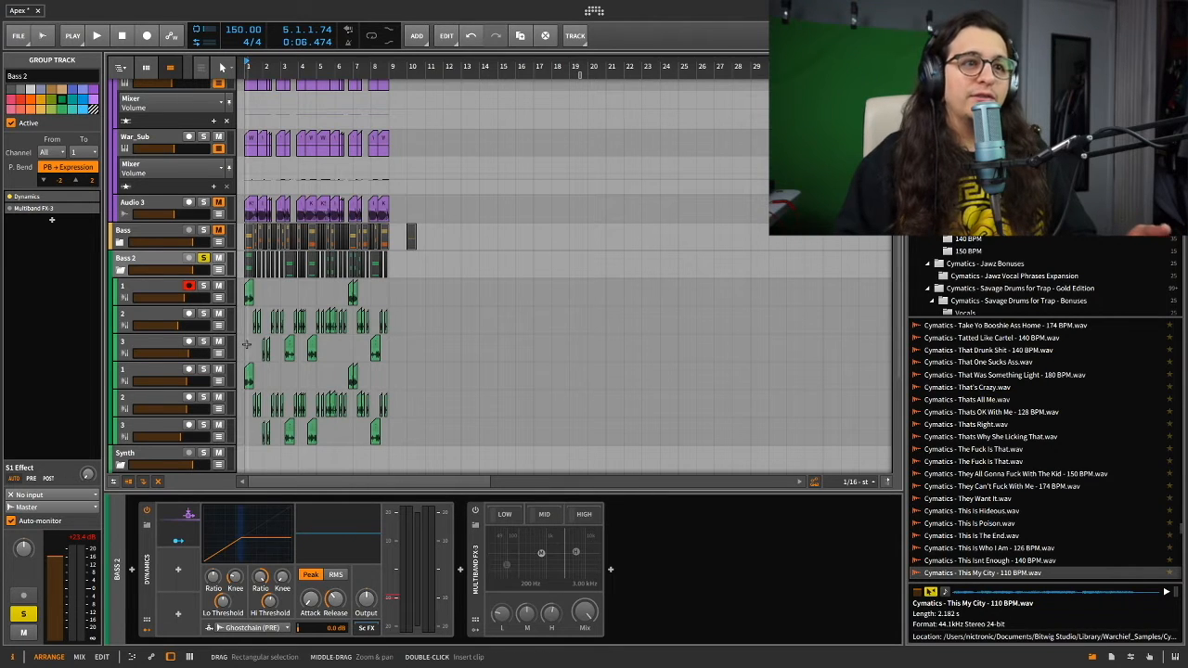
scroll(247, 346, "up", 1)
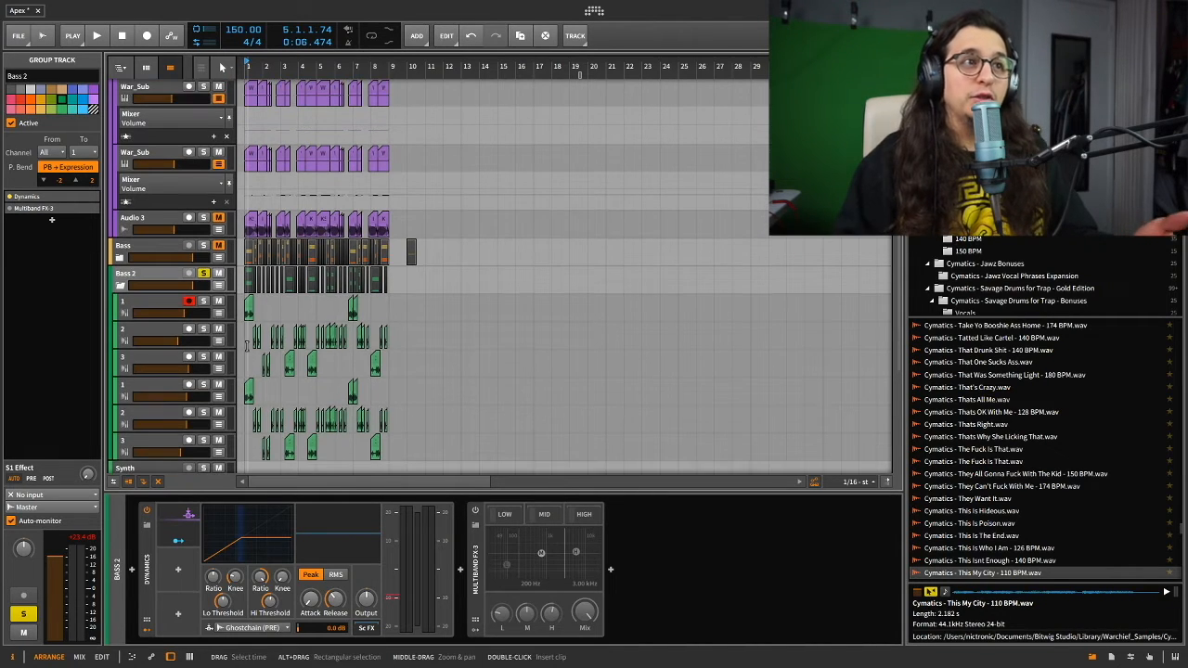
scroll(247, 346, "up", 8)
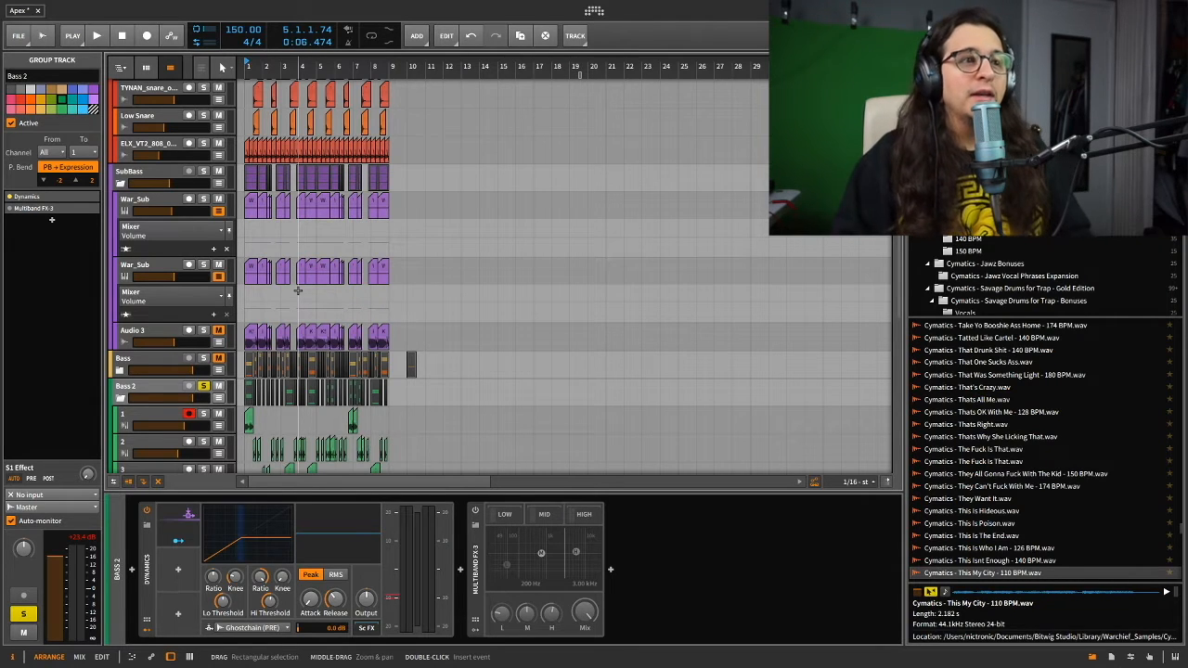
scroll(326, 313, "down", 10)
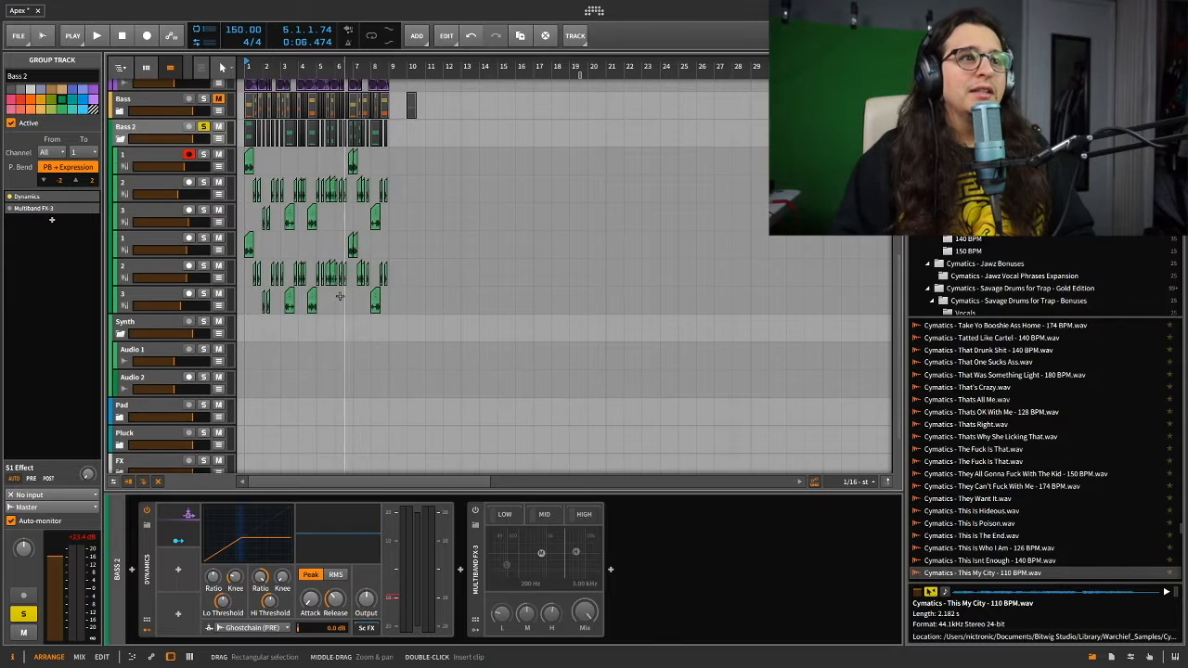
scroll(266, 314, "up", 20)
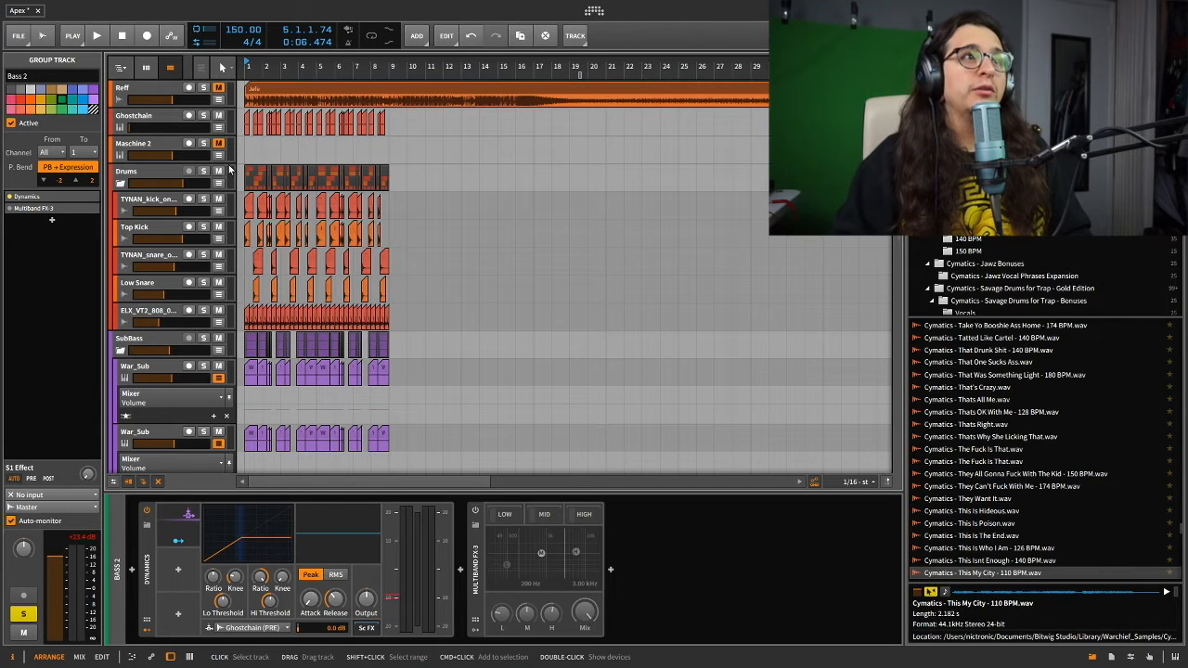
Step: Clear the Bass 2 solo, audition the full mix and enable the Tool device on the Master track
scroll(315, 316, "down", 10)
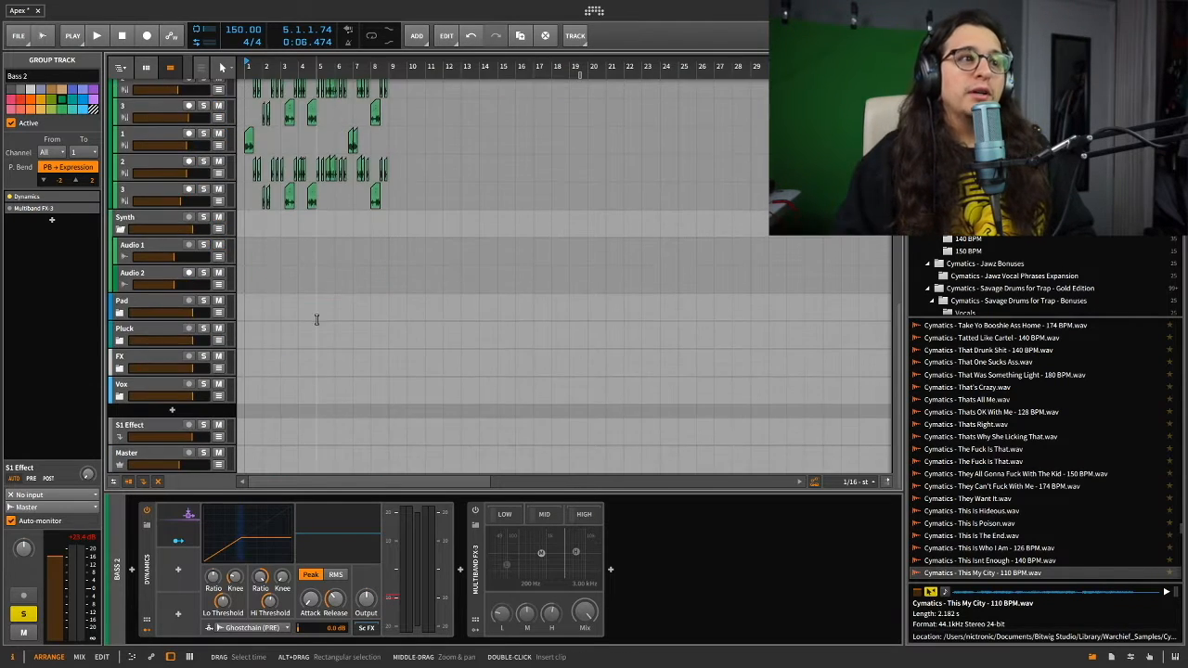
left_click(156, 452)
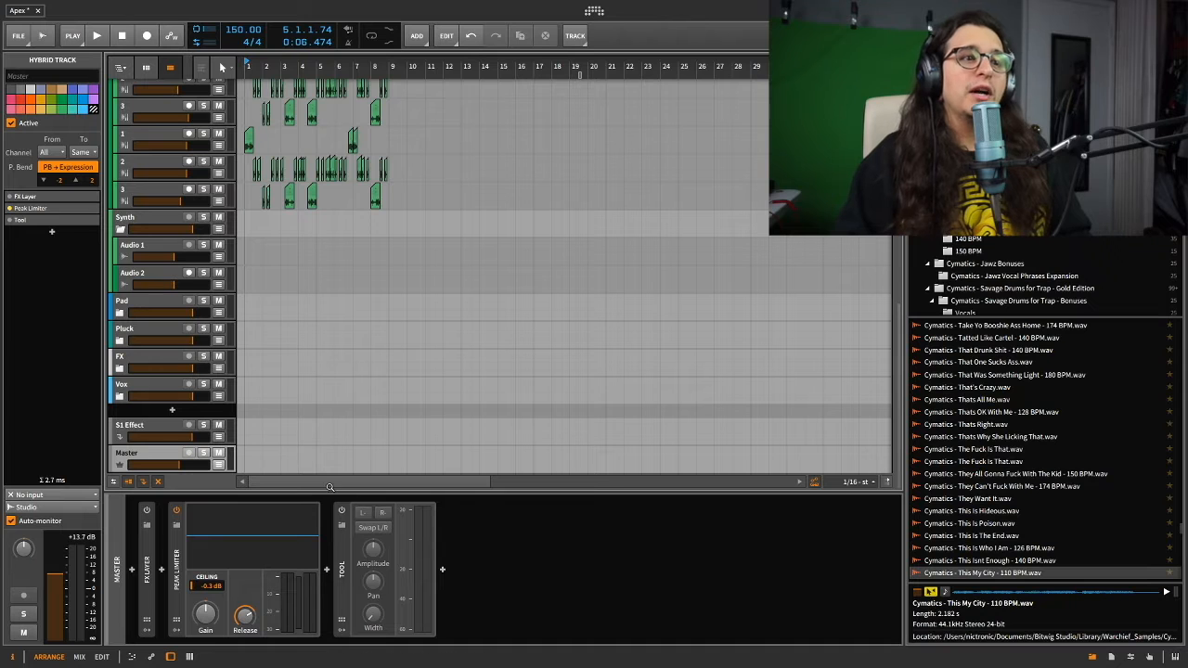
scroll(287, 381, "up", 10)
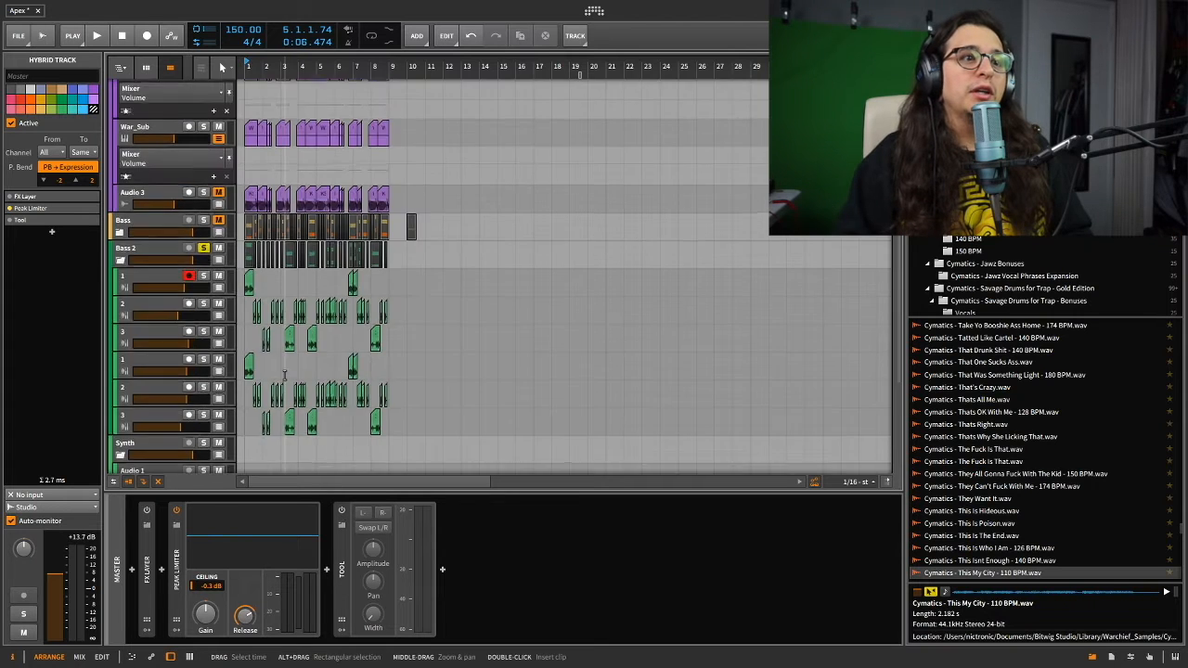
key("space")
scroll(252, 392, "down", 5)
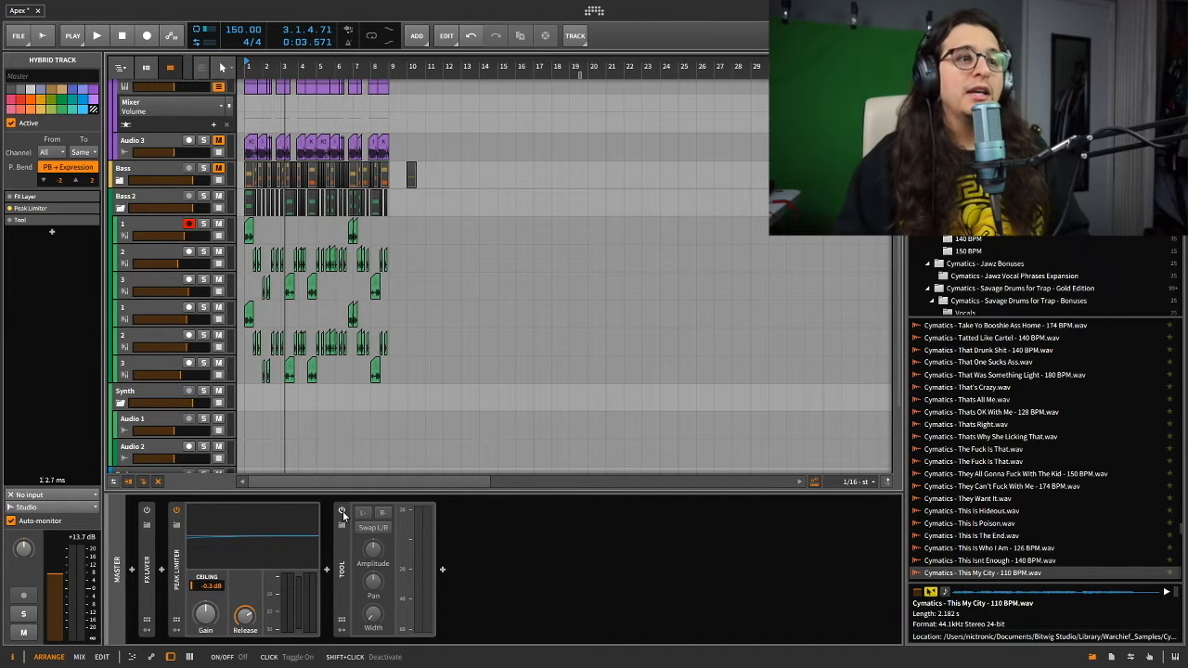
left_click(342, 511)
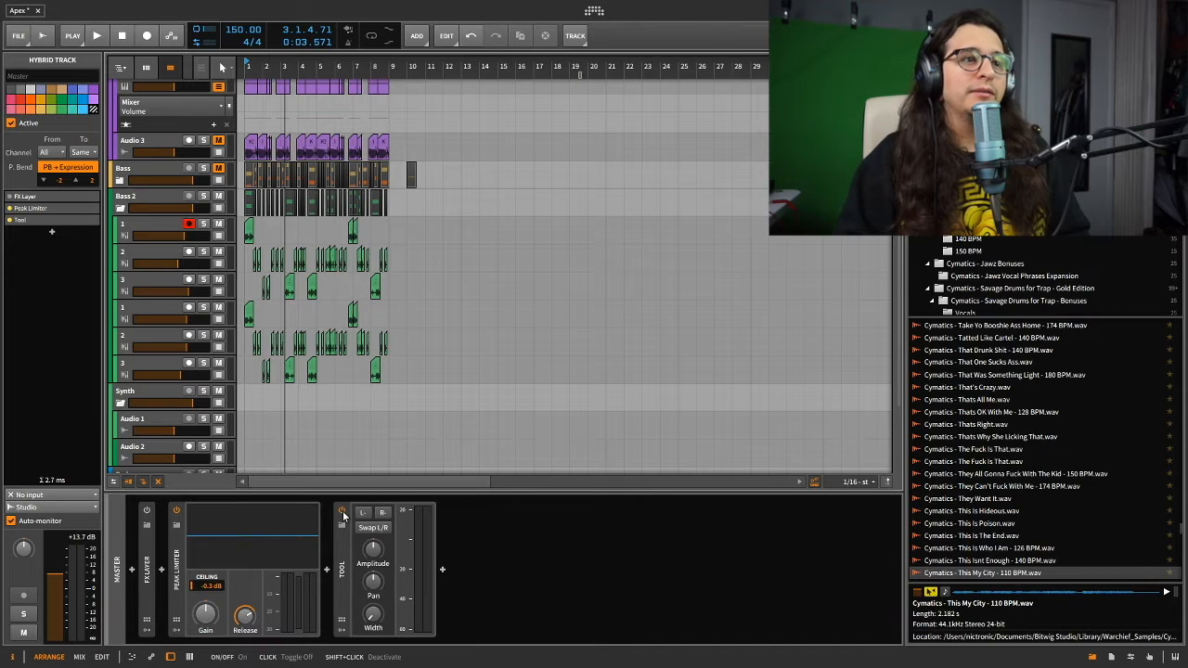
Step: Play the full mix and raise the volume of the lower War_Sub track to about the upper War_Sub's level
key("space")
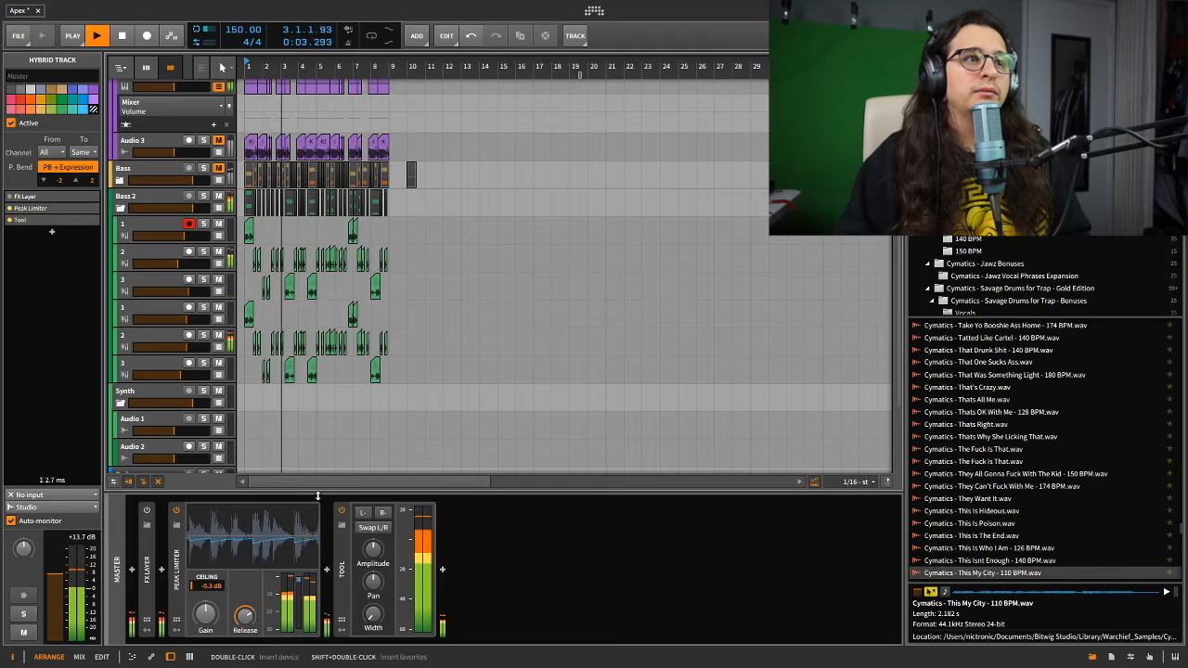
scroll(297, 406, "up", 3)
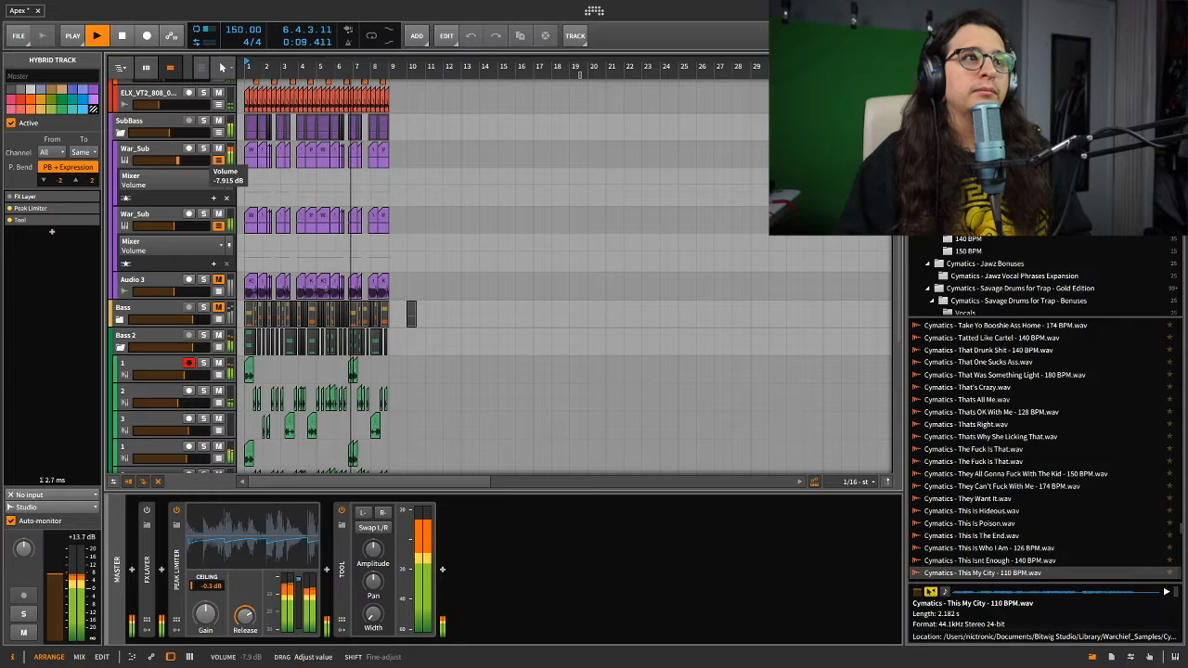
left_click_drag(173, 227, 179, 226)
key("space")
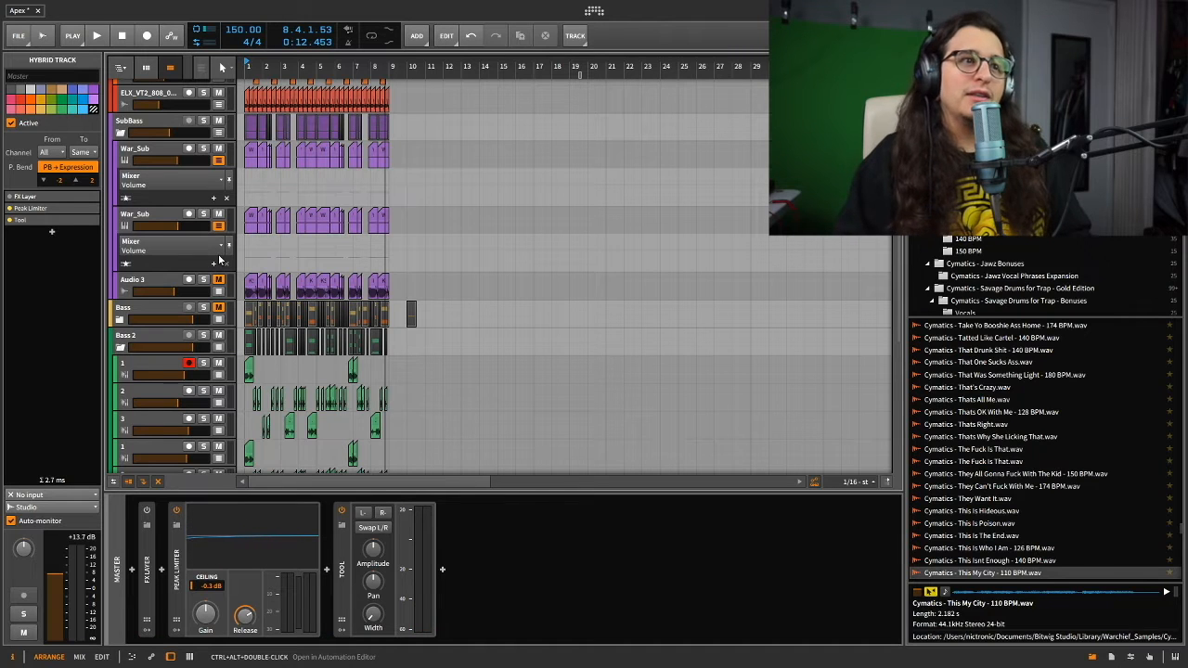
Step: Disable the Tool device at the end of the Master track's device chain
scroll(210, 251, "down", 5)
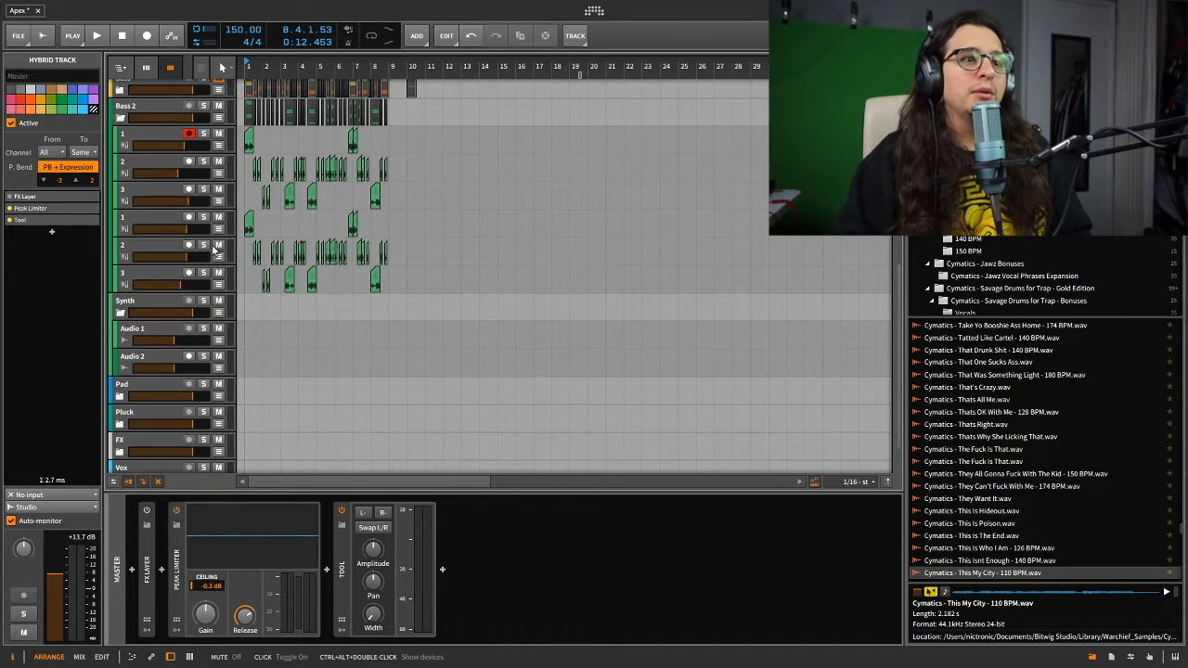
left_click(342, 512)
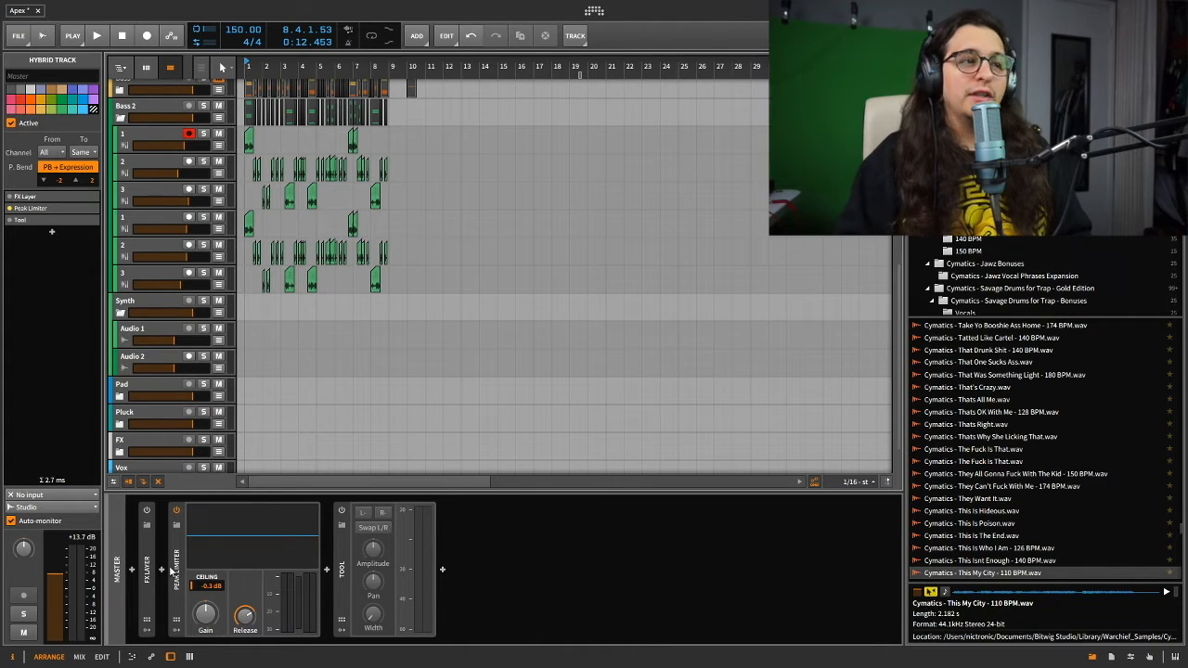
scroll(201, 411, "down", 3)
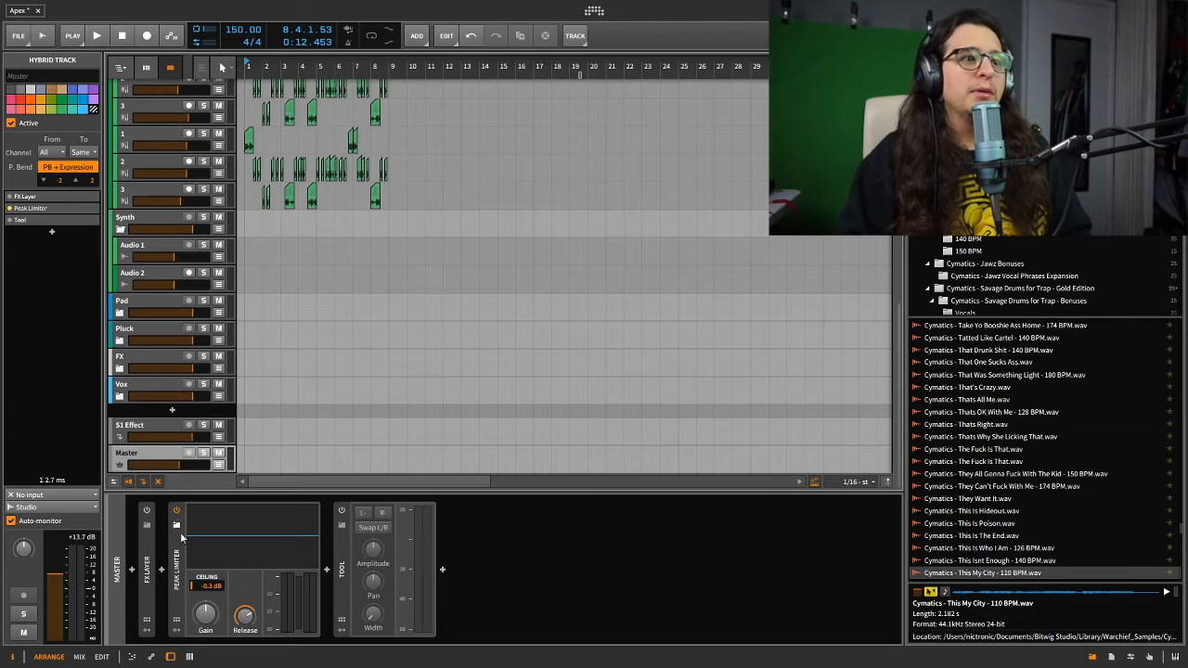
Step: Expand the Master's FX Layer and look through the devices of the mastering chain inside it
double_click(150, 564)
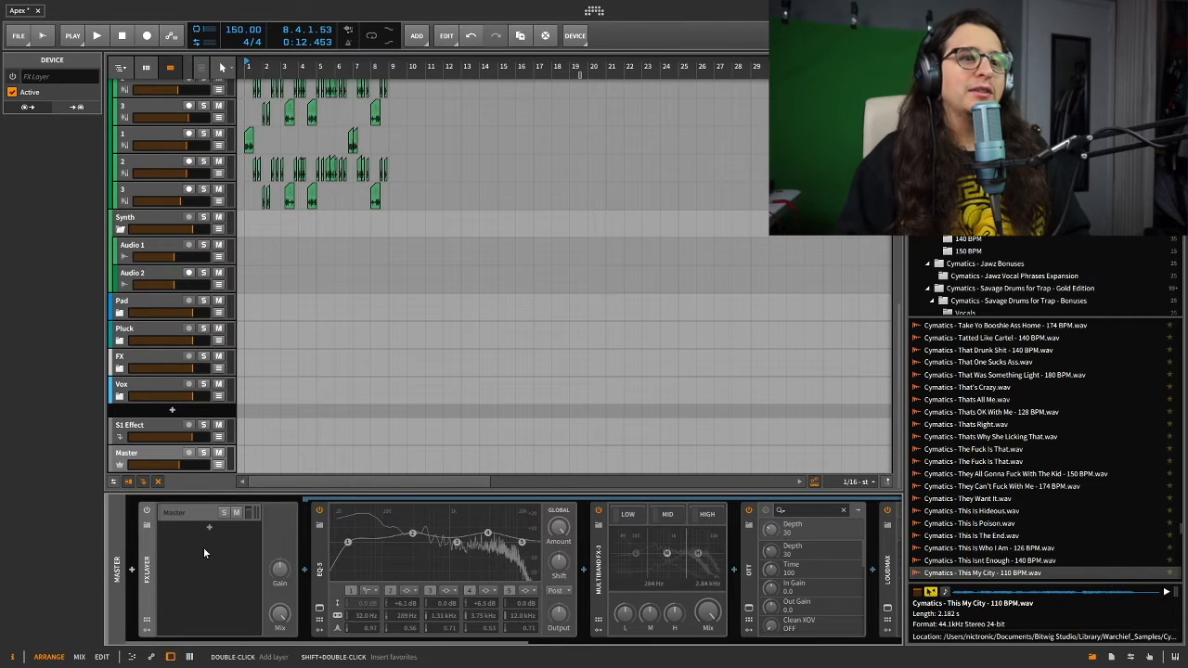
scroll(413, 557, "down", 5)
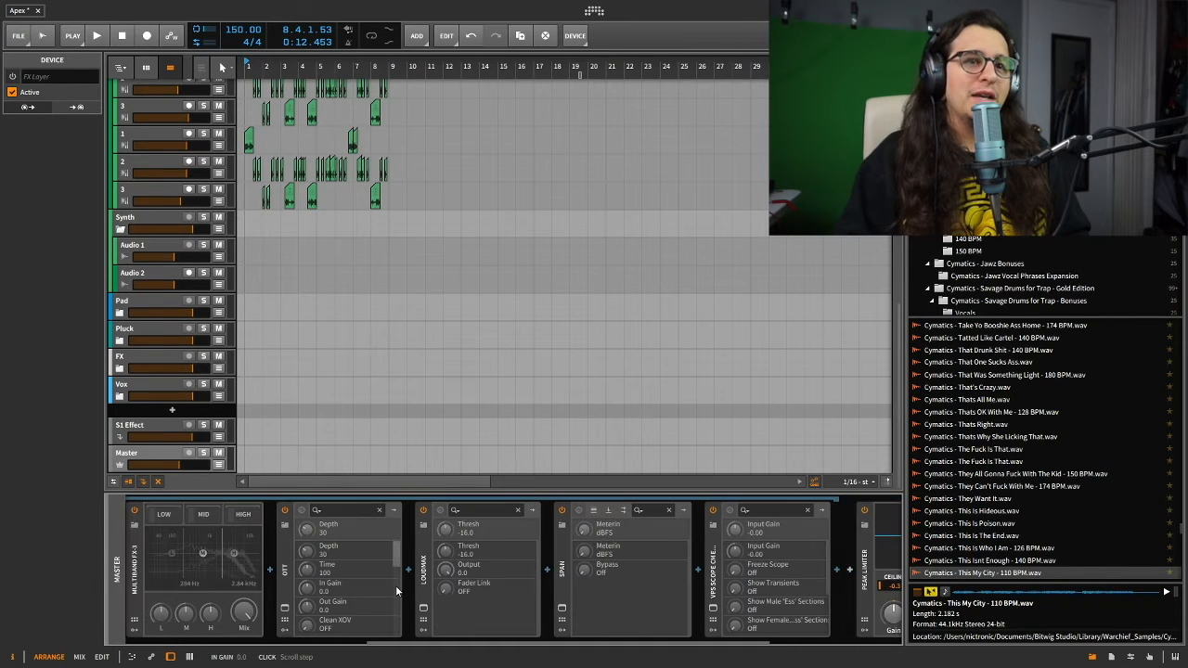
scroll(396, 586, "down", 2)
scroll(395, 586, "up", 3)
scroll(394, 586, "up", 4)
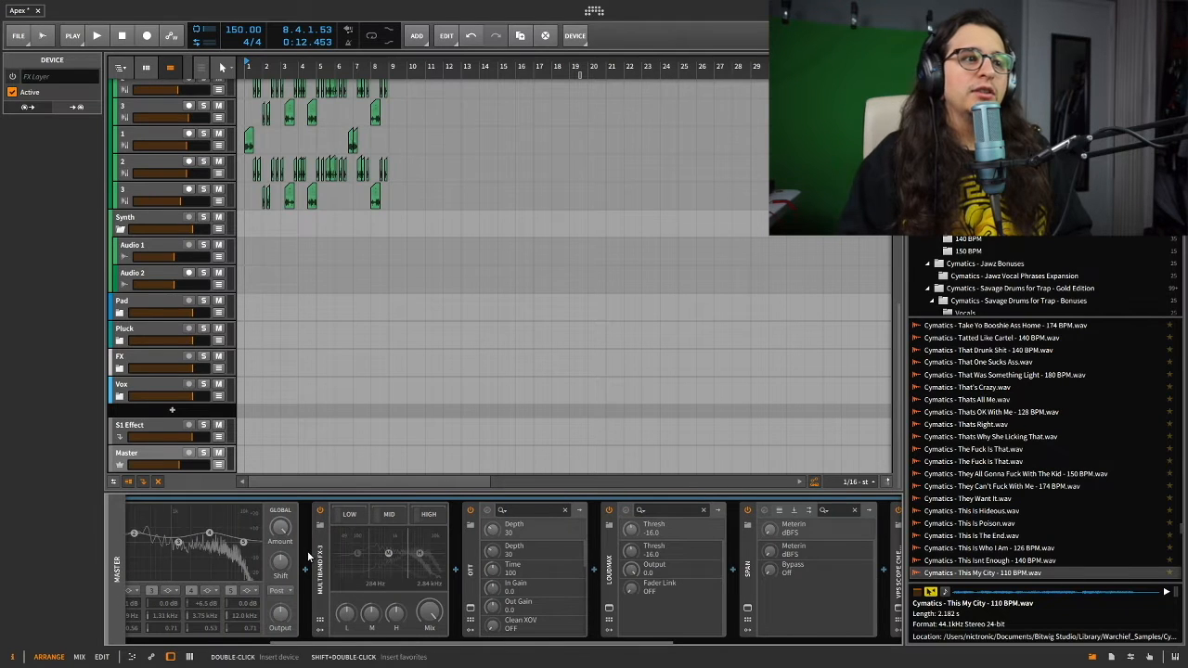
scroll(309, 554, "up", 3)
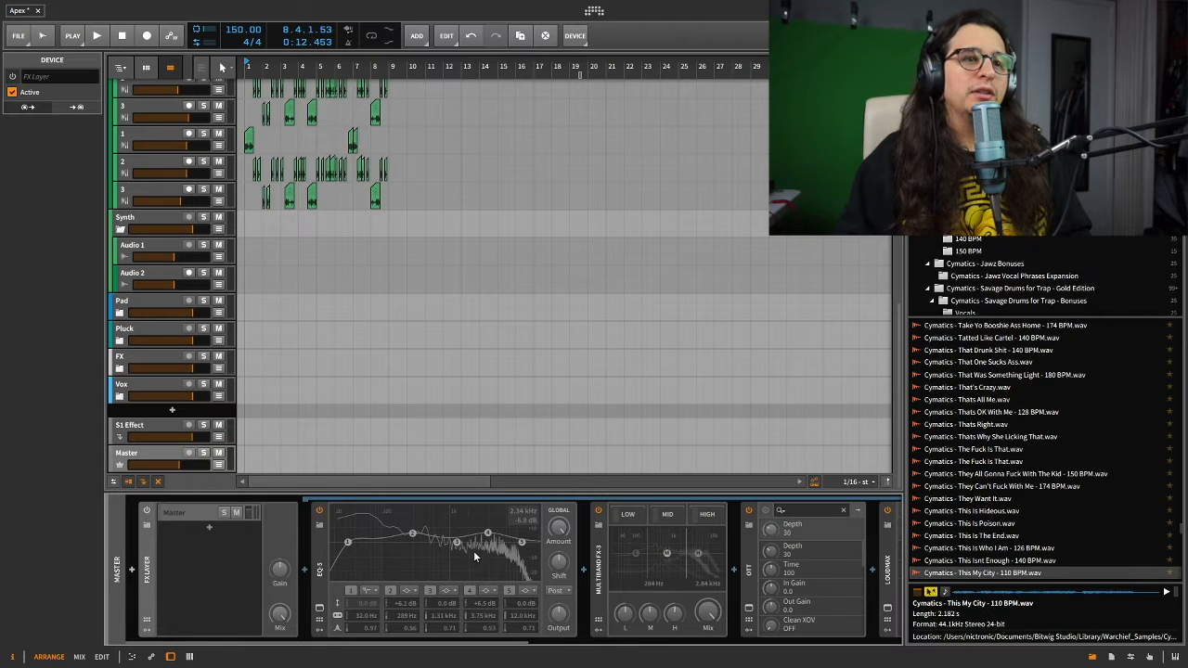
scroll(473, 551, "down", 3)
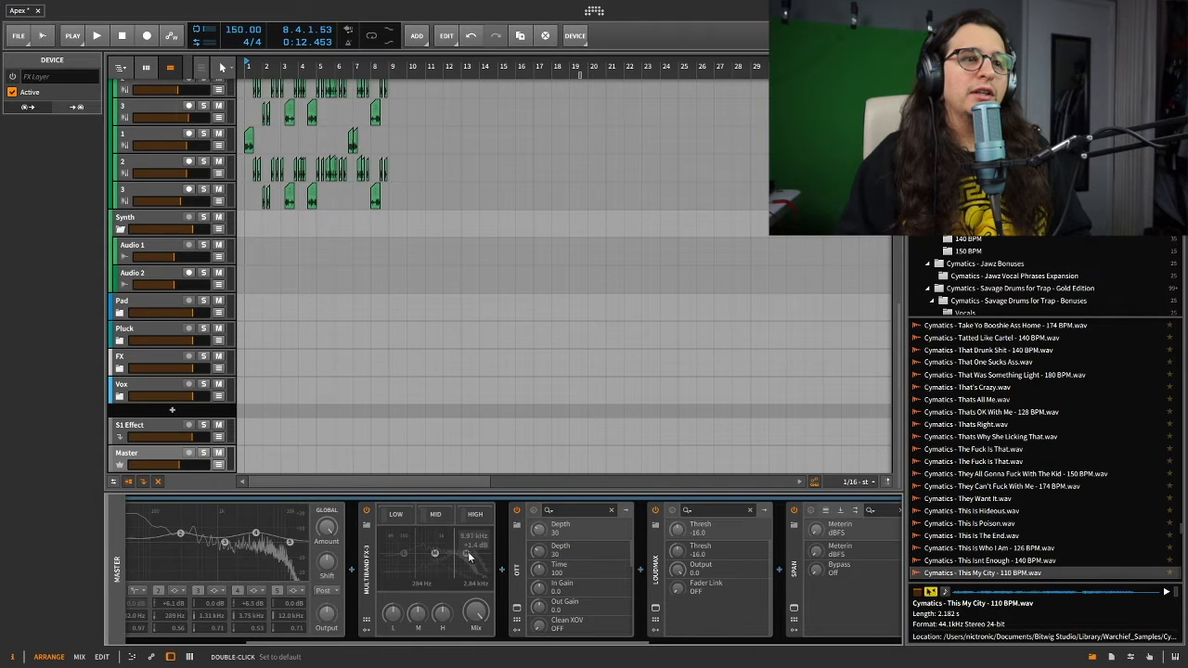
Step: Show the low band's chain in Multiband FX-3 and examine its Compressor
left_click(395, 517)
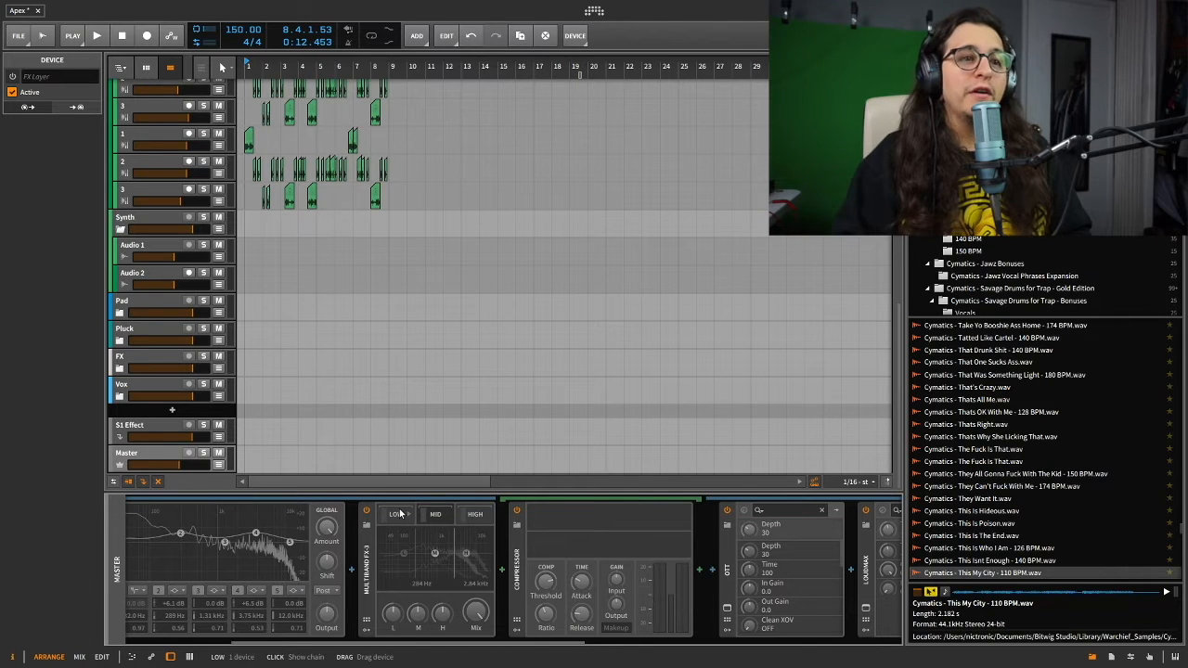
scroll(431, 560, "right", 5)
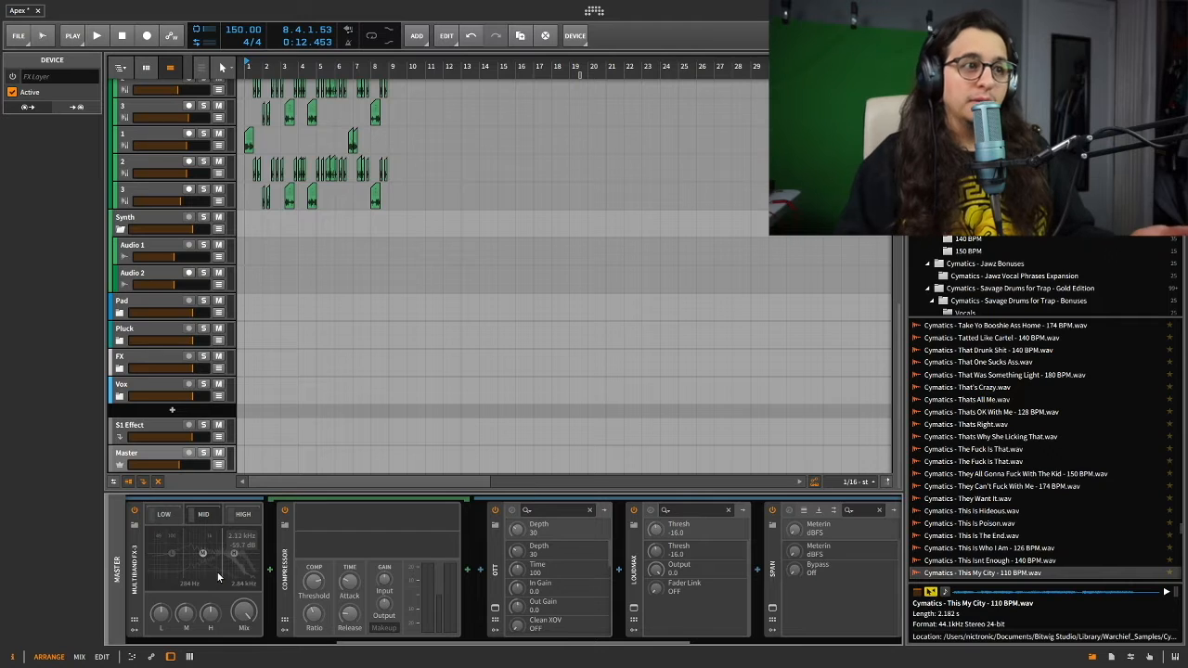
key("Delete")
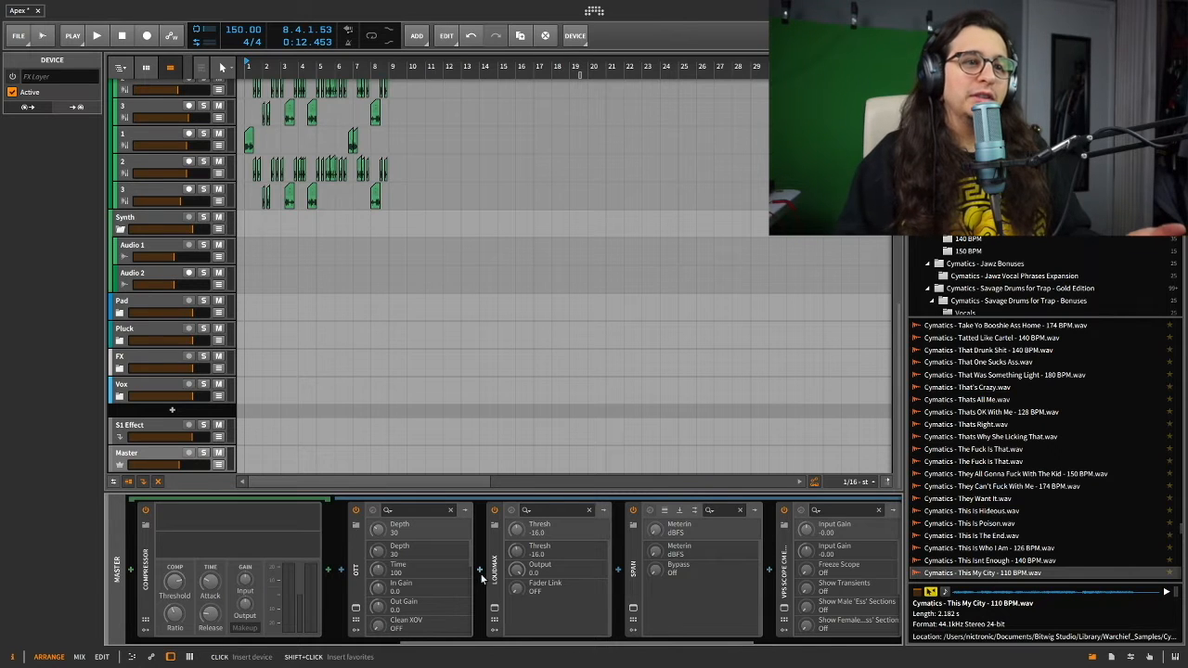
Step: Open the LoudMax and SPAN plugin windows to inspect them, and close SPAN again
left_click(495, 609)
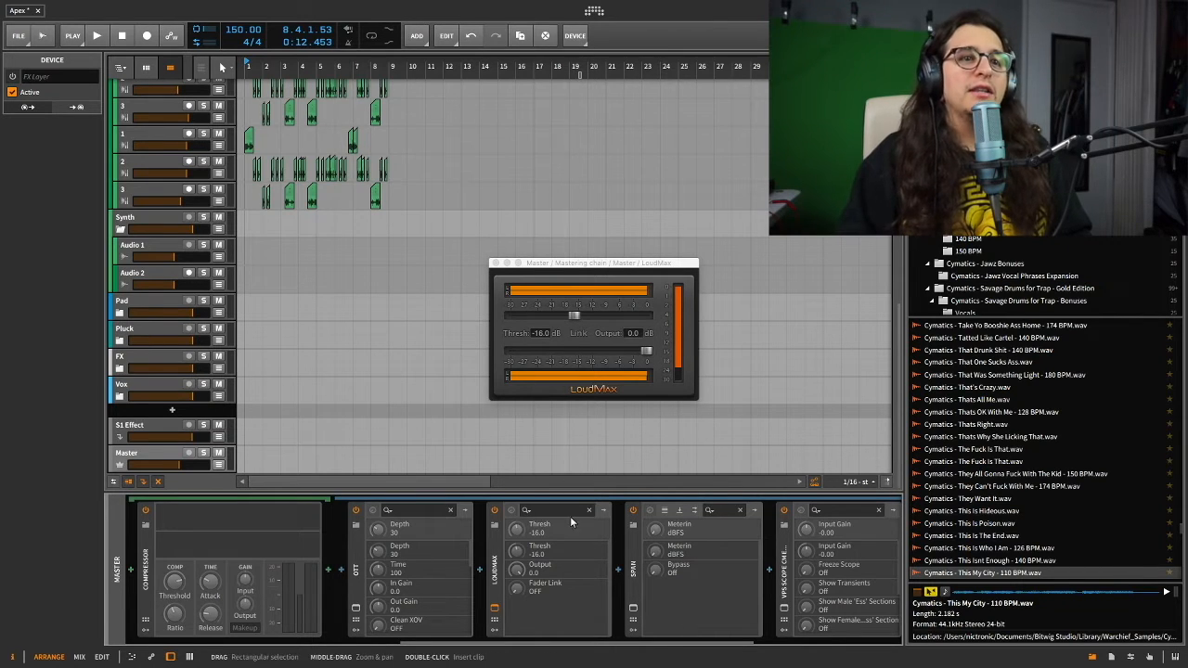
left_click(634, 608)
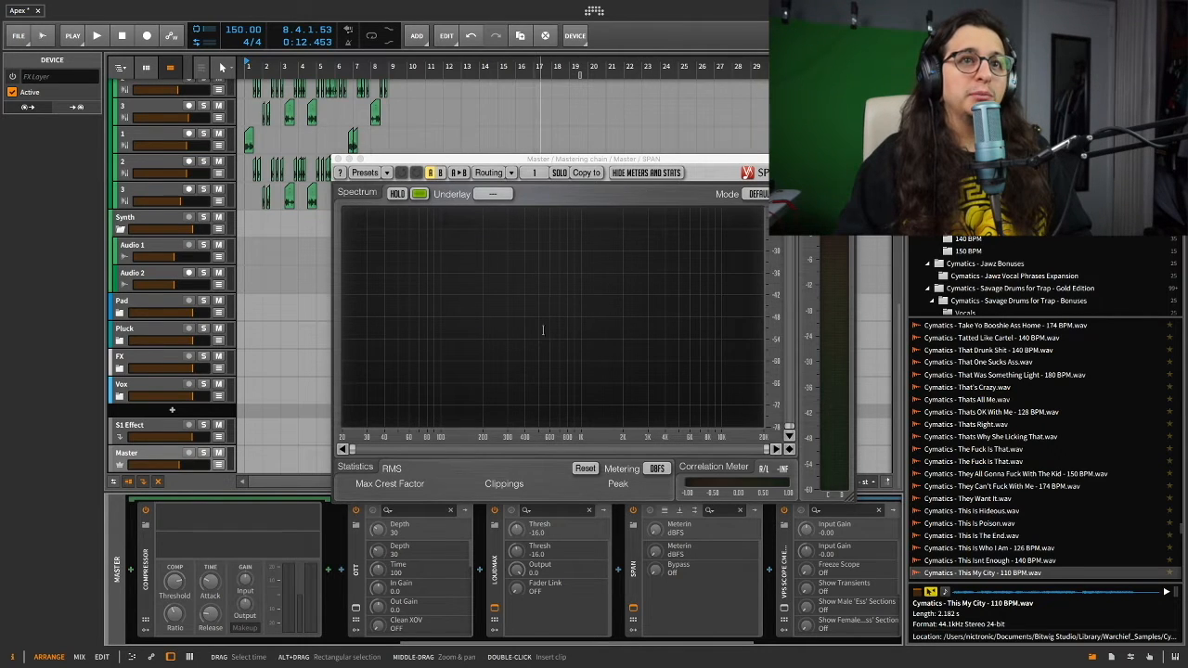
left_click(338, 158)
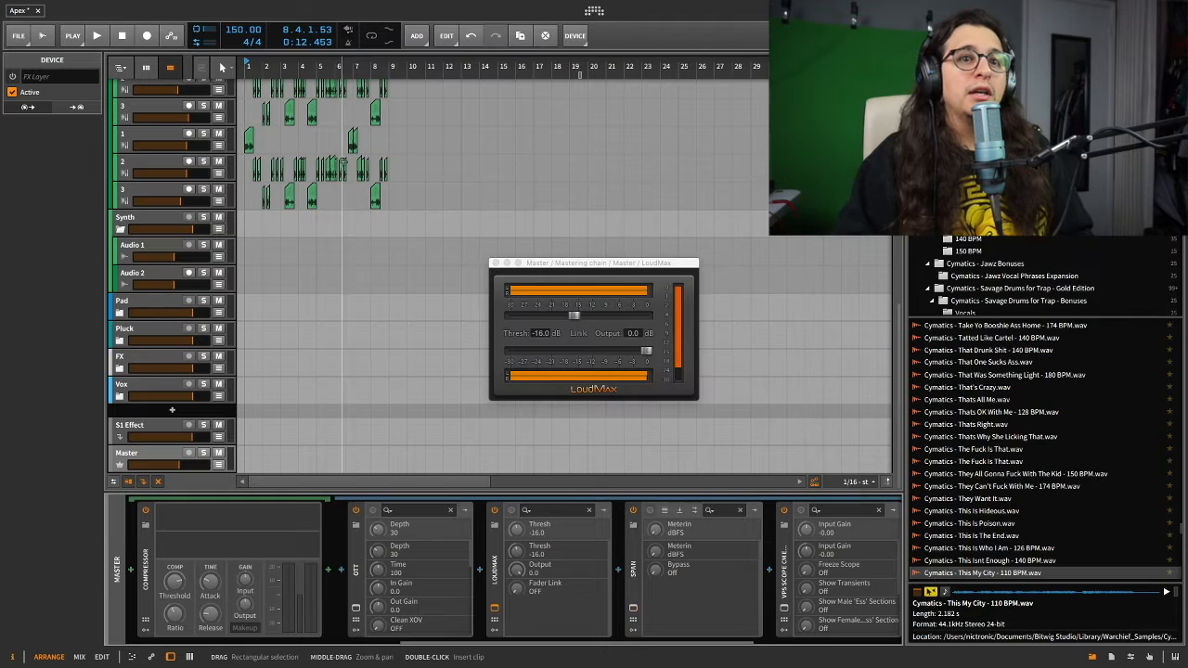
Step: Open VPS Scope, view its Scope, Spectrum and Stereofield displays, and close its window
scroll(687, 446, "right", 1)
scroll(683, 539, "right", 3)
scroll(677, 536, "right", 2)
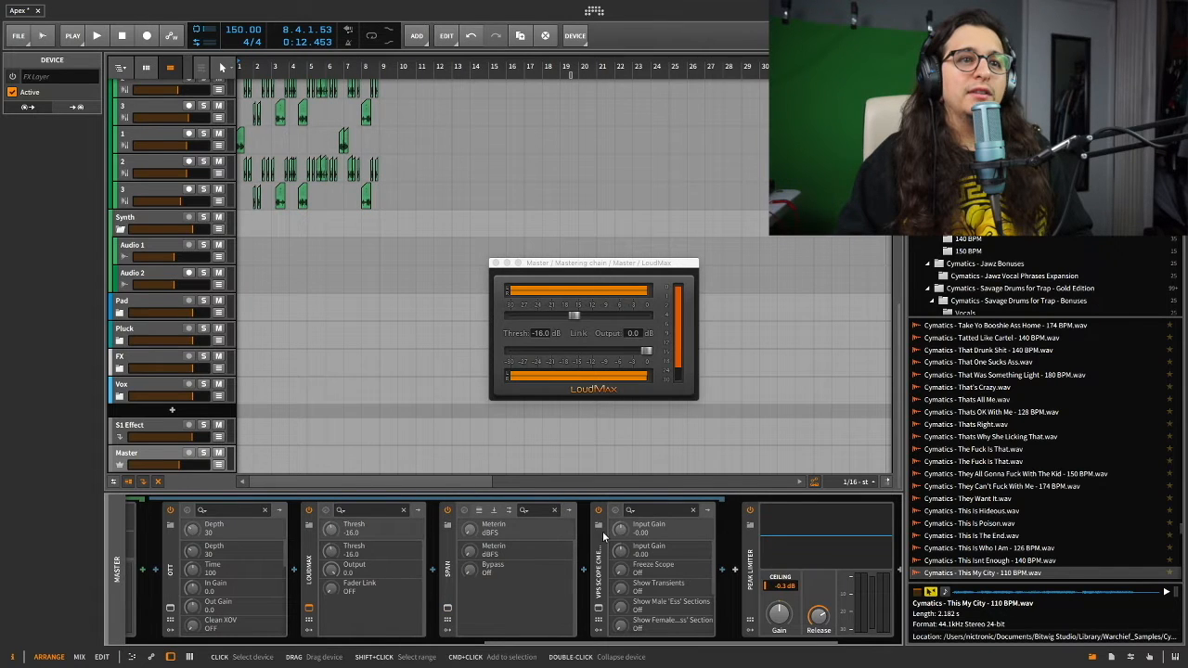
left_click(603, 611)
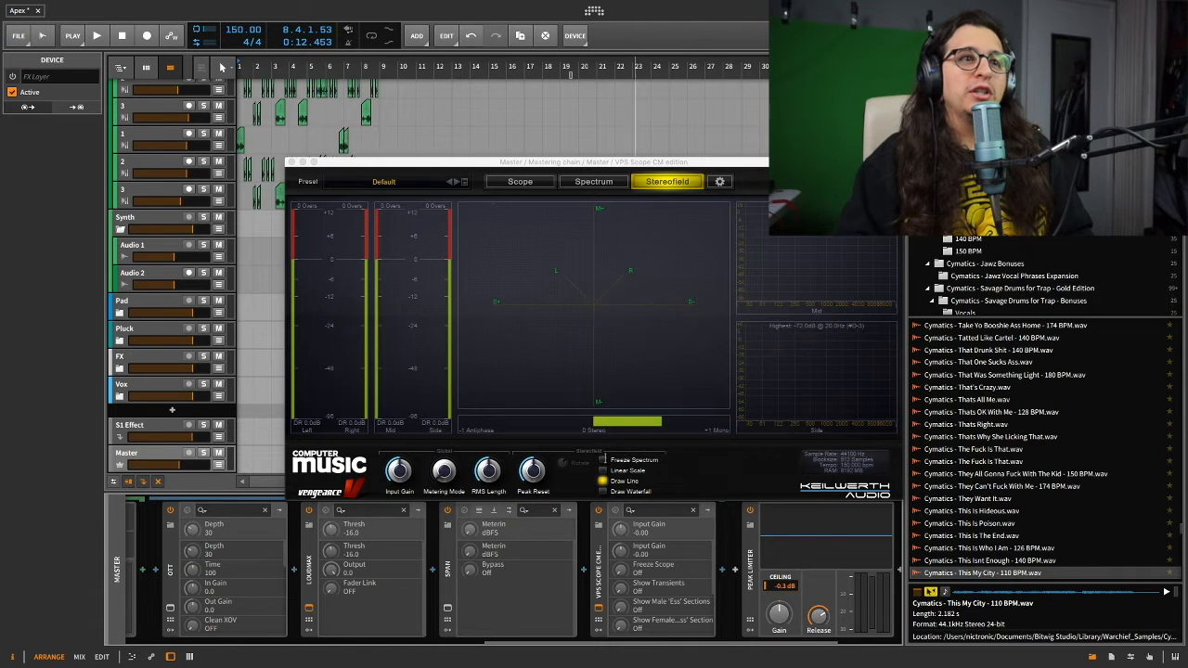
left_click(541, 184)
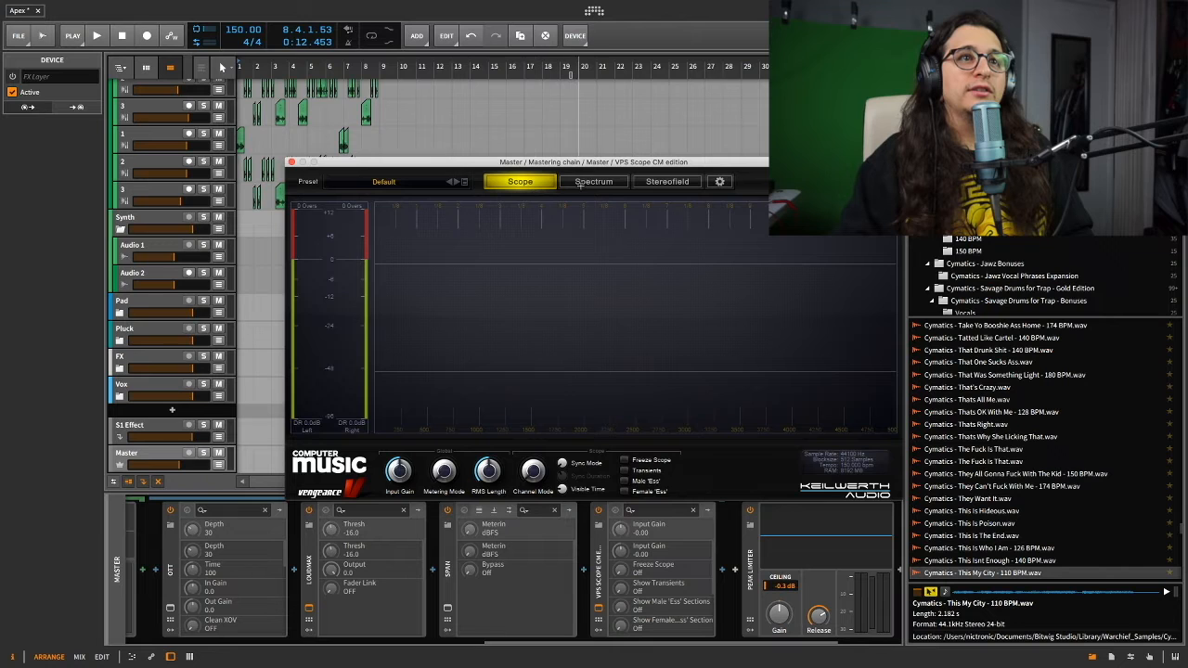
left_click(593, 182)
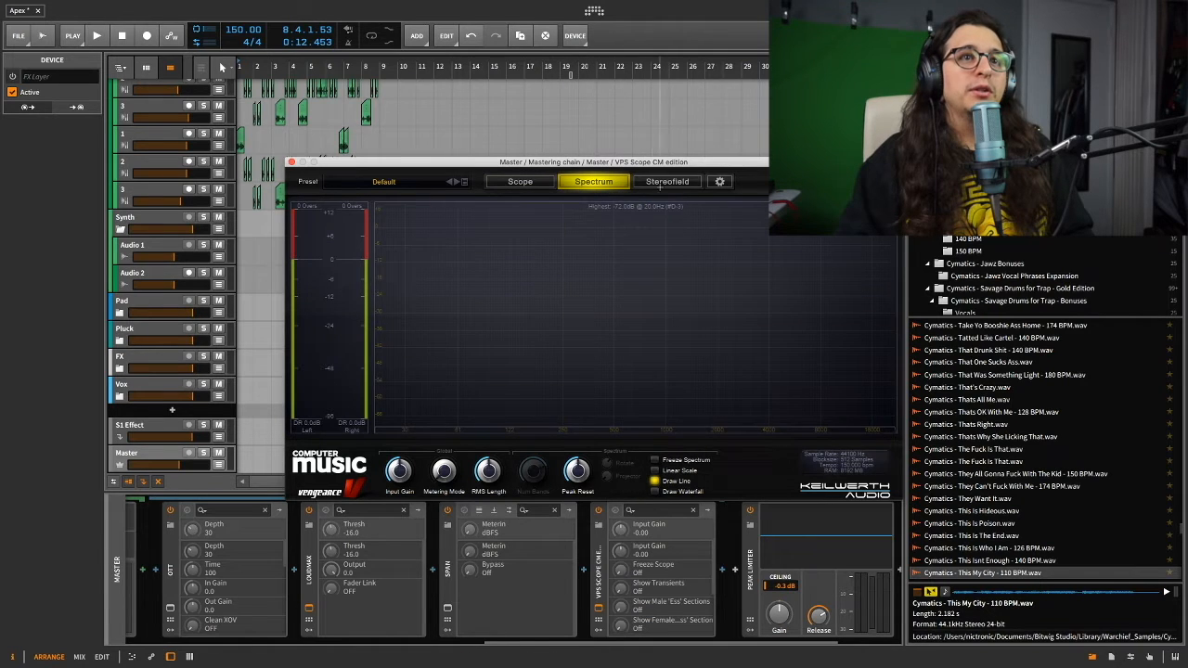
left_click(665, 182)
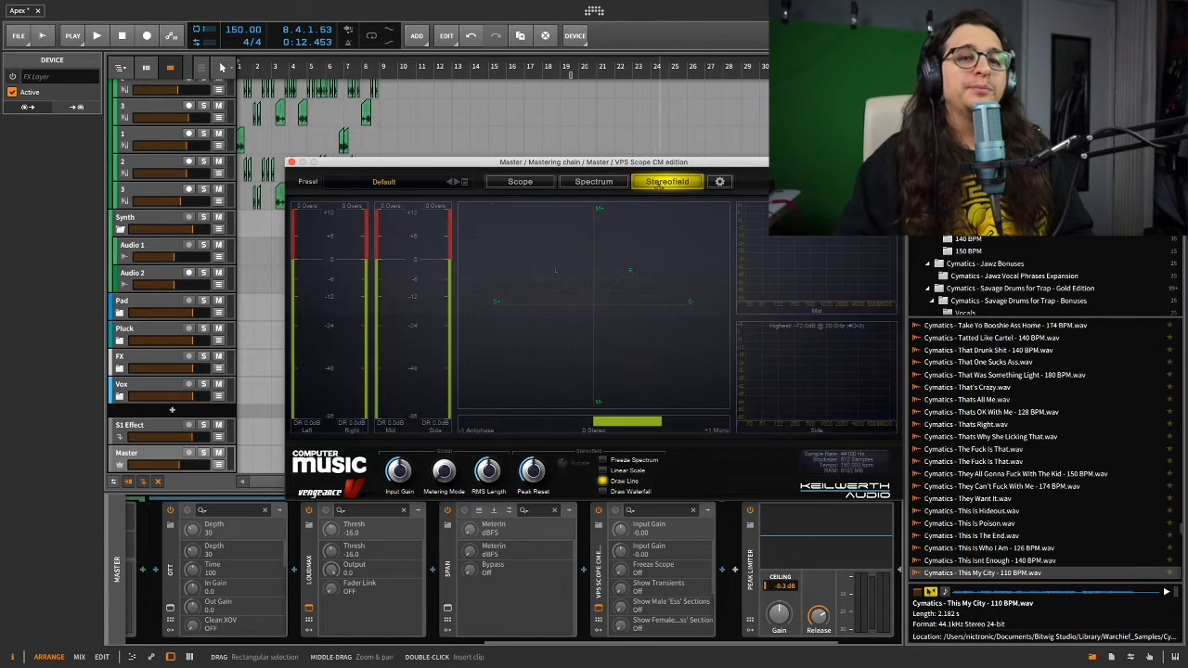
left_click(291, 162)
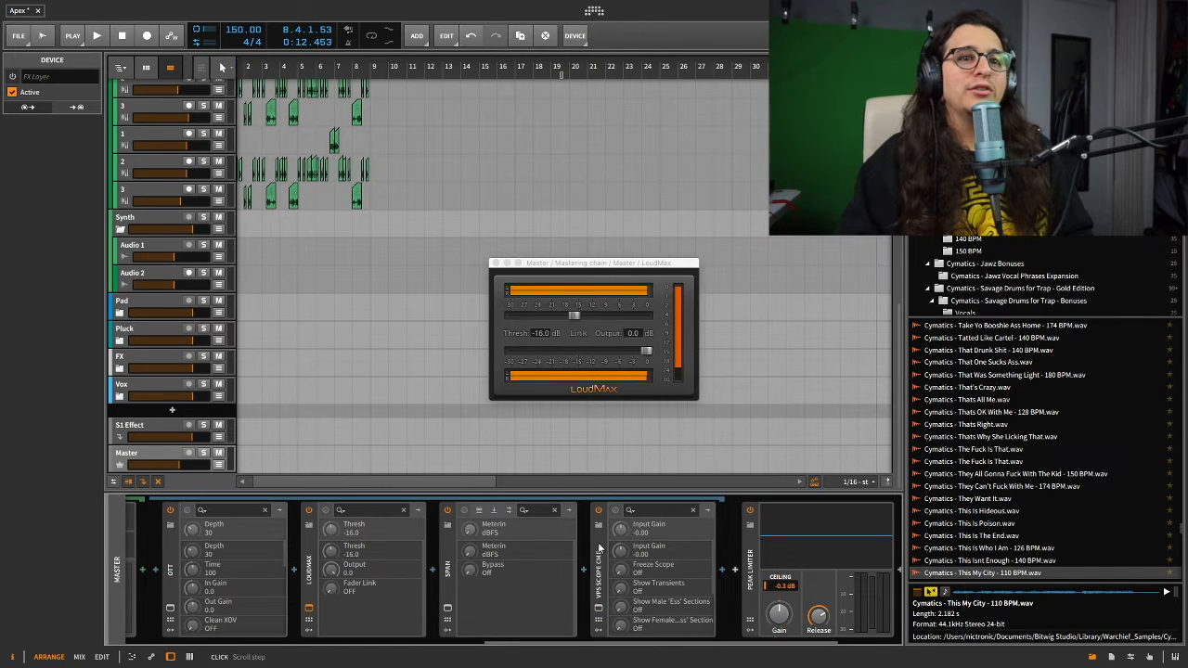
Step: Close the LoudMax window and enable the FX Layer holding the mastering chain on the Master track
scroll(608, 555, "left", 5)
scroll(608, 550, "left", 3)
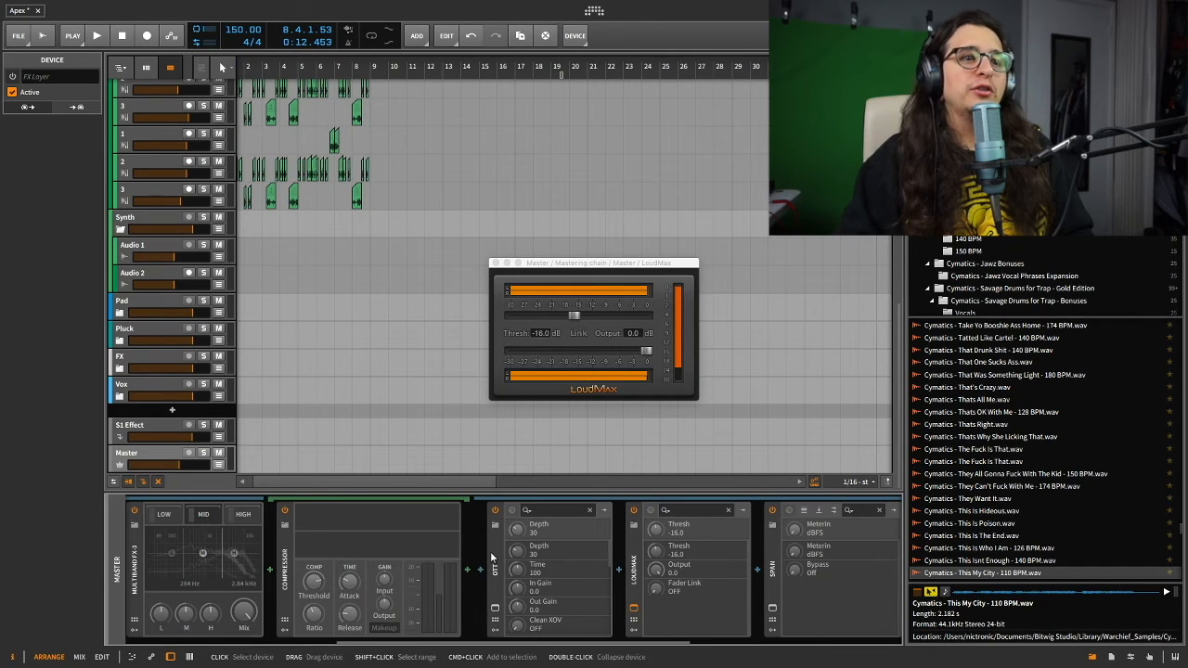
scroll(487, 555, "left", 5)
left_click(496, 263)
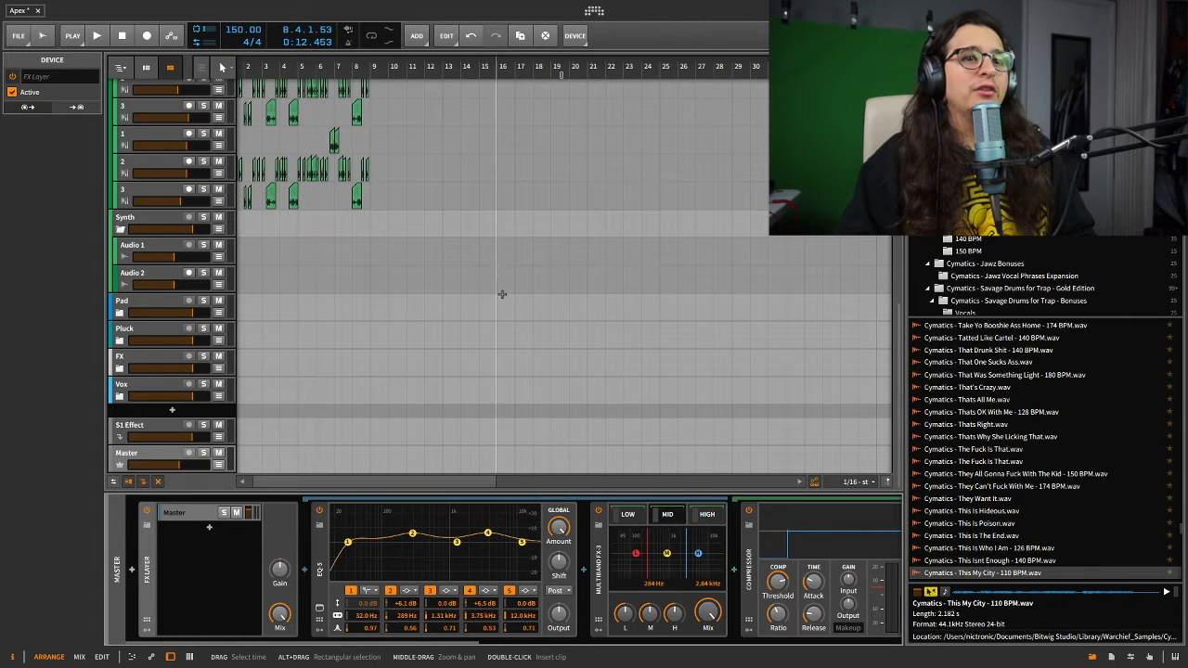
scroll(505, 568, "right", 5)
scroll(506, 569, "left", 2)
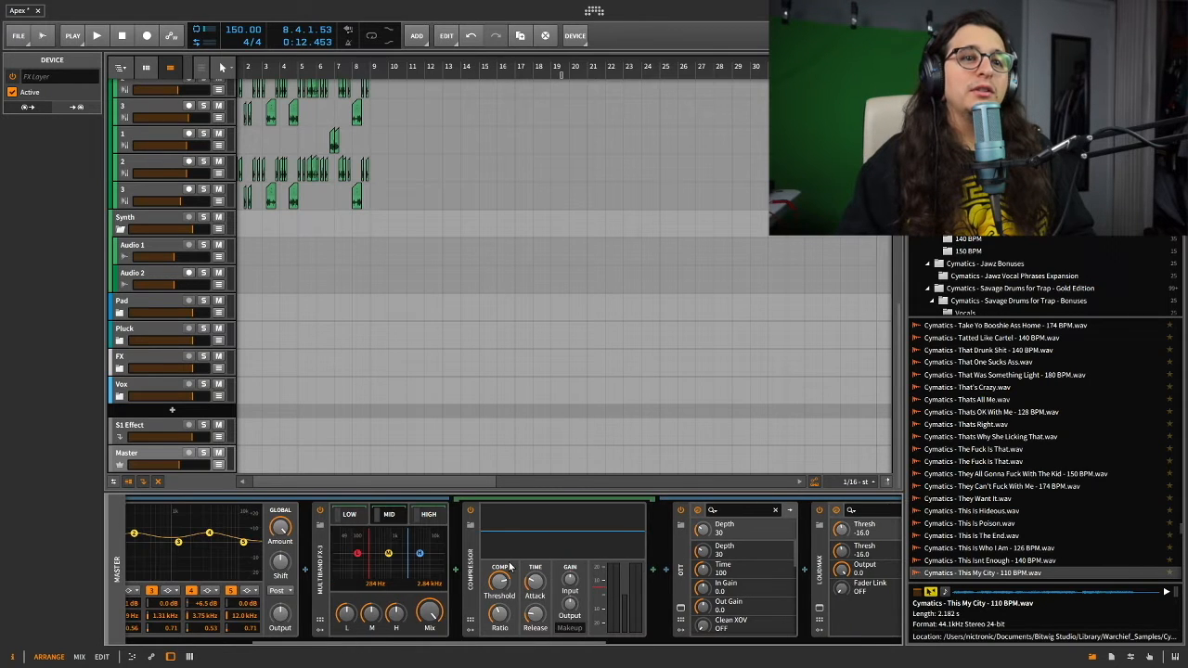
scroll(509, 566, "left", 4)
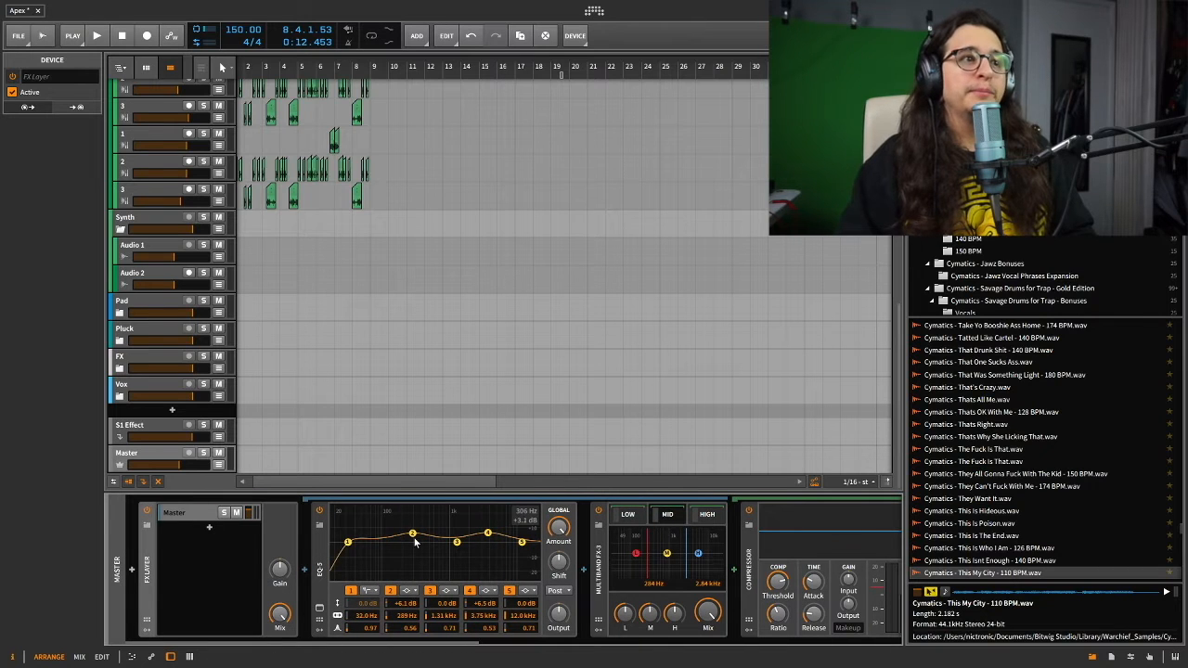
Step: Play the mix through the mastering chain, compare it with OTT on and off, and leave OTT disabled
key("space")
scroll(437, 557, "right", 2)
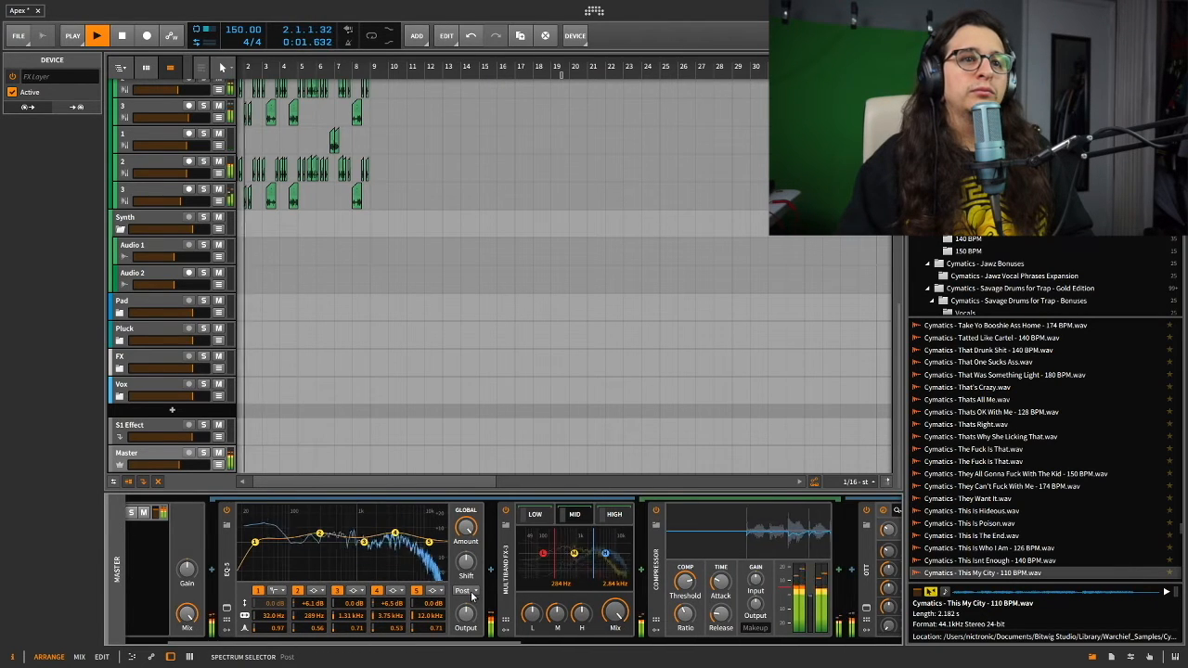
scroll(529, 557, "right", 4)
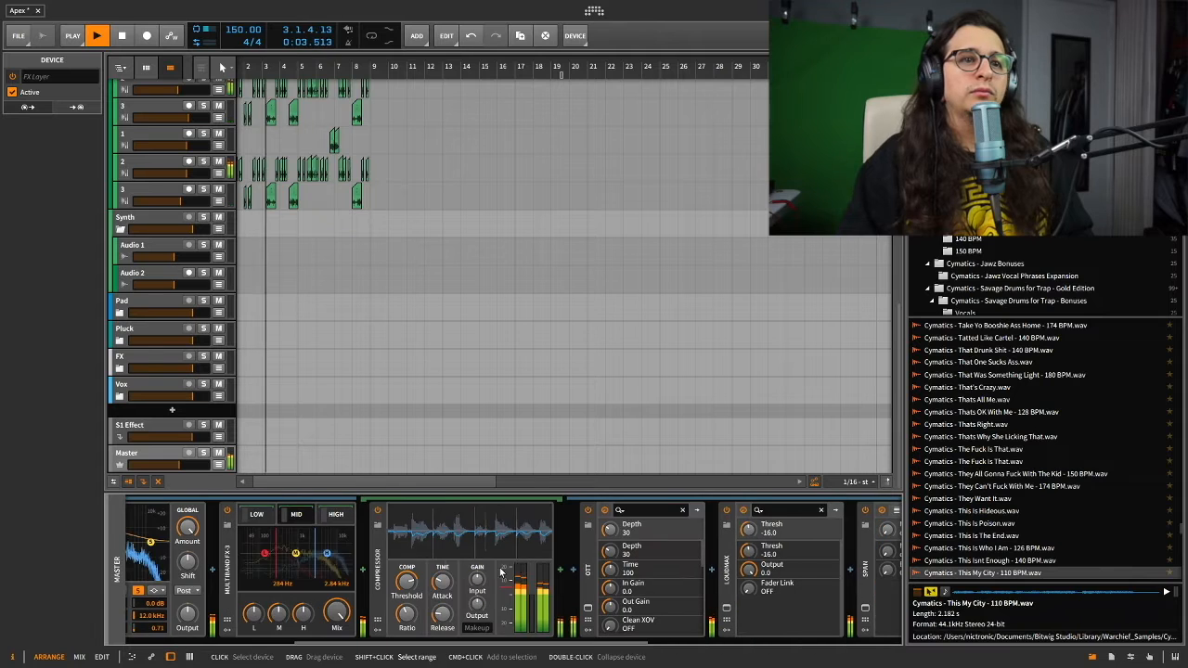
left_click(588, 511)
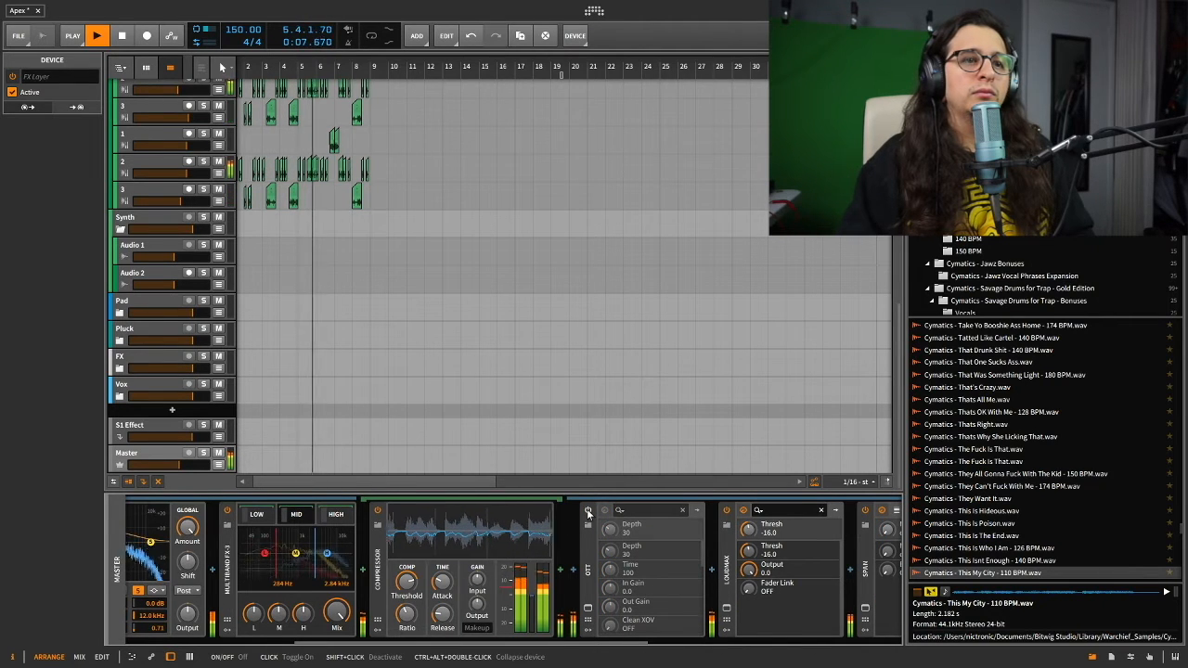
left_click(587, 512)
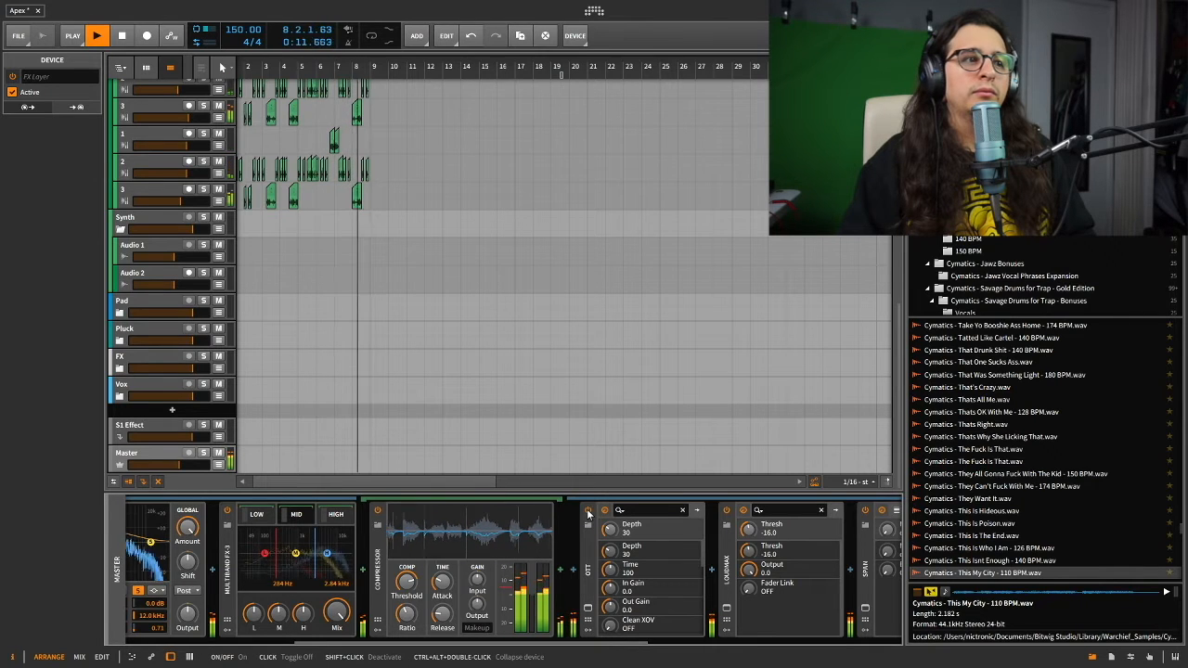
left_click(587, 512)
key("space")
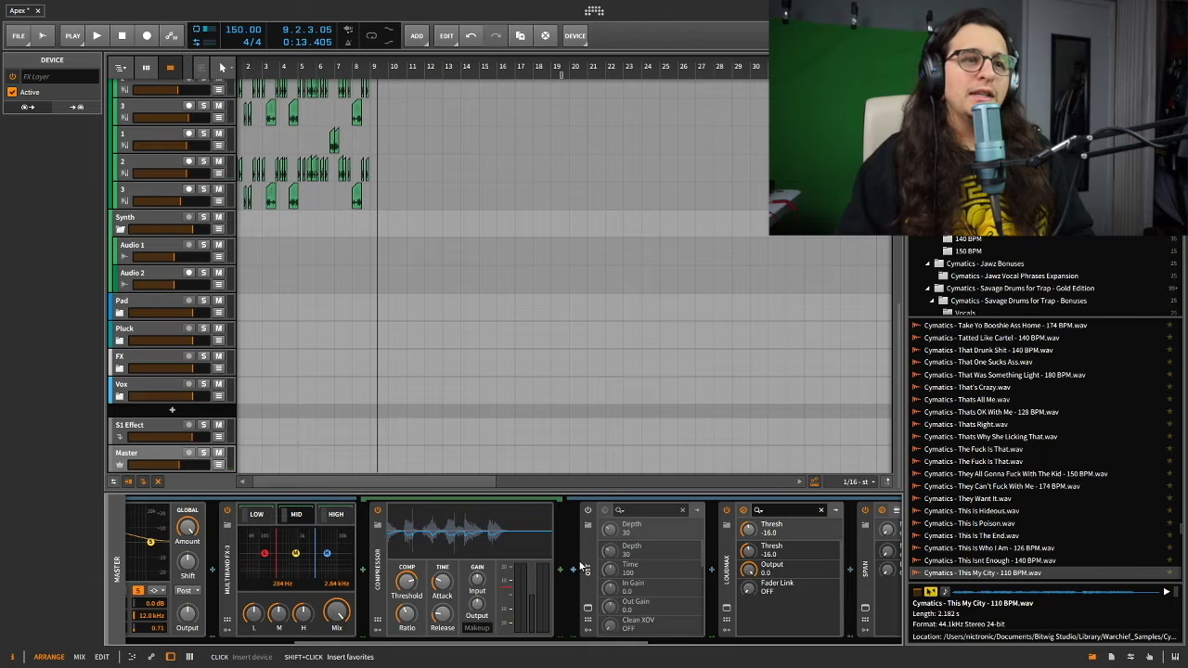
Step: Check the playing mix's spectrum in SPAN and close its window to return to the track list
scroll(580, 565, "right", 2)
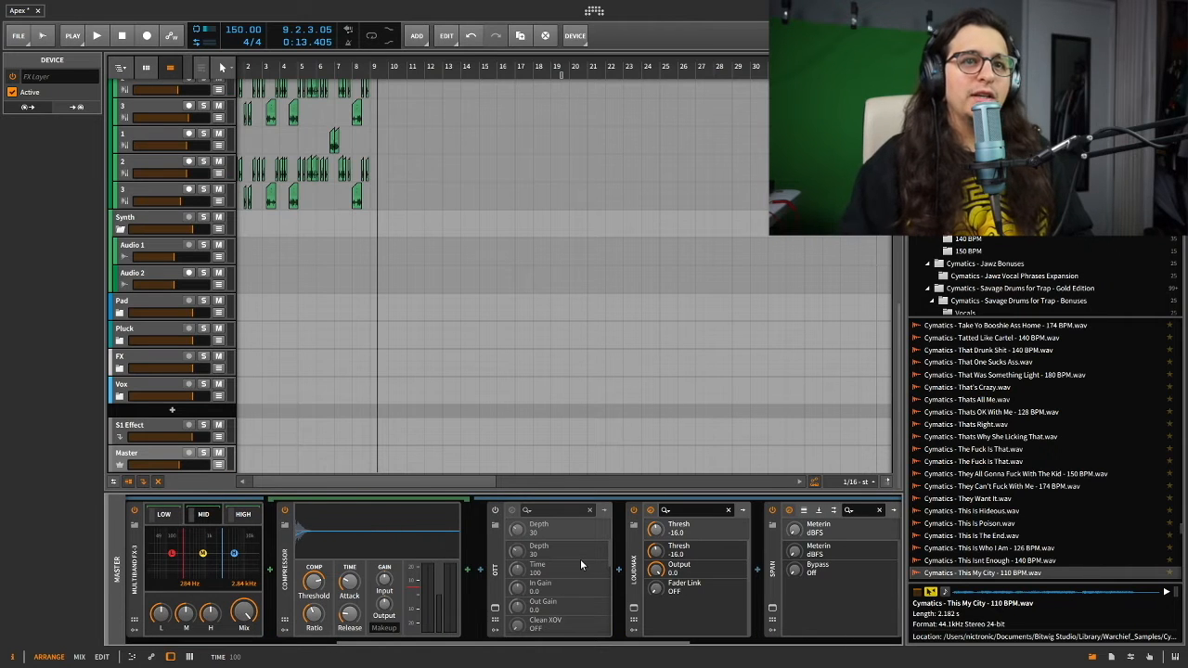
scroll(580, 564, "right", 5)
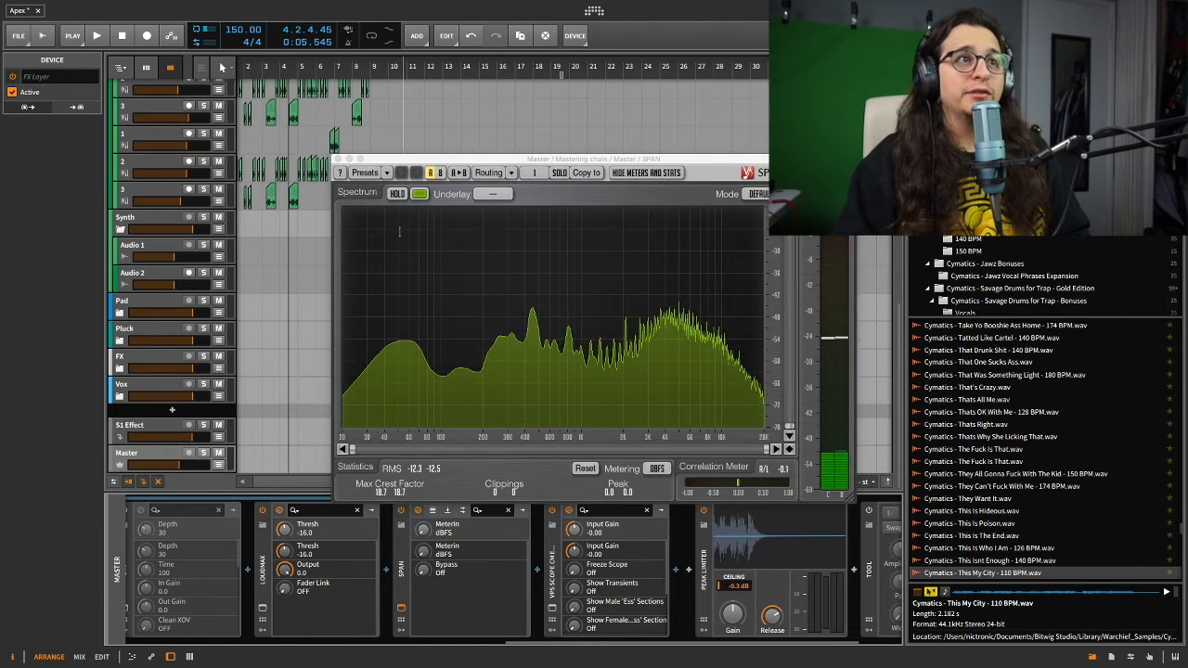
left_click(338, 160)
scroll(192, 321, "up", 3)
scroll(190, 317, "down", 2)
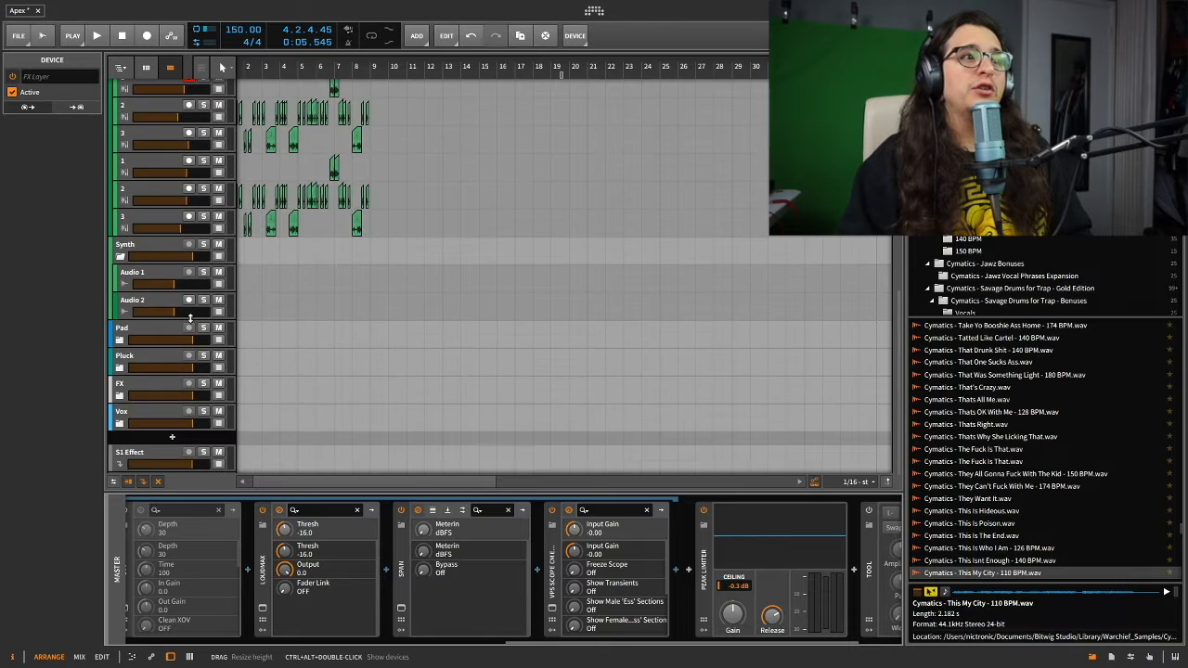
Step: Review the Drums, Bass 2 and SubBass group tracks and open the SubBass volume value for editing
scroll(190, 319, "down", 1)
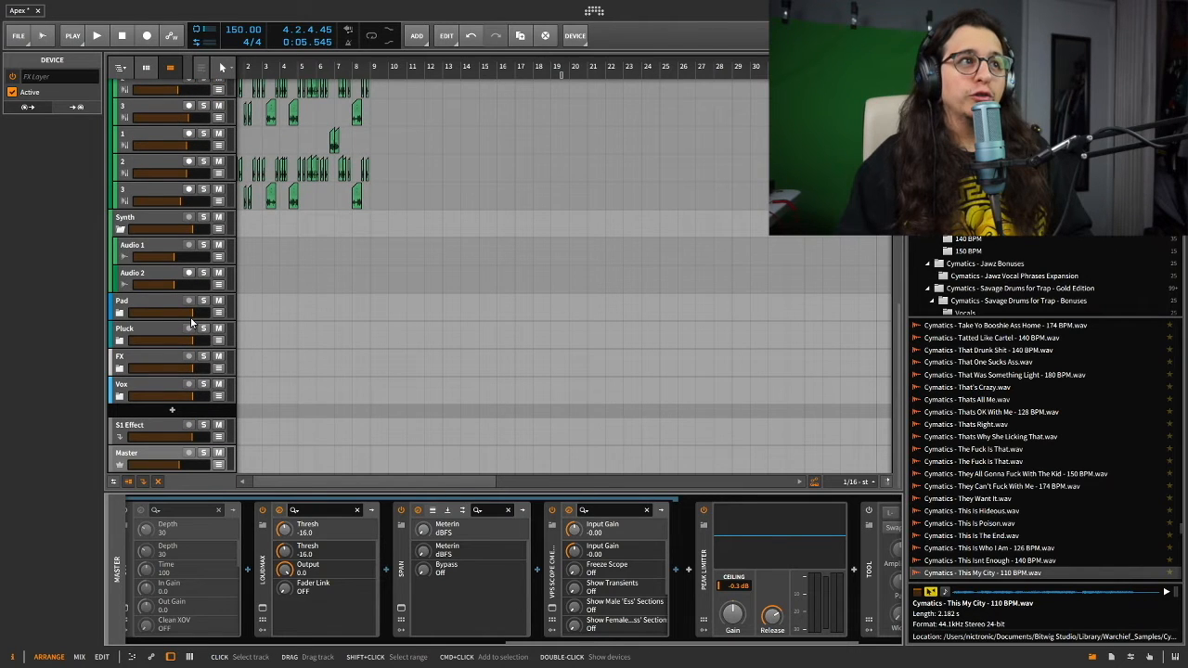
scroll(192, 321, "up", 10)
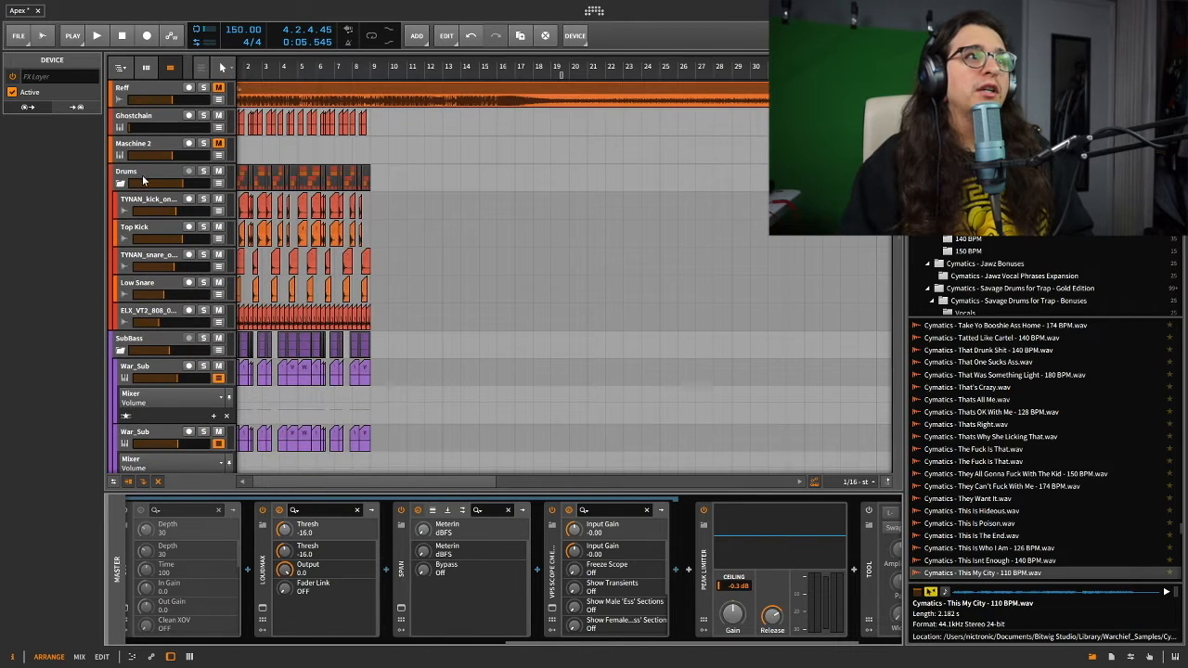
left_click(151, 175)
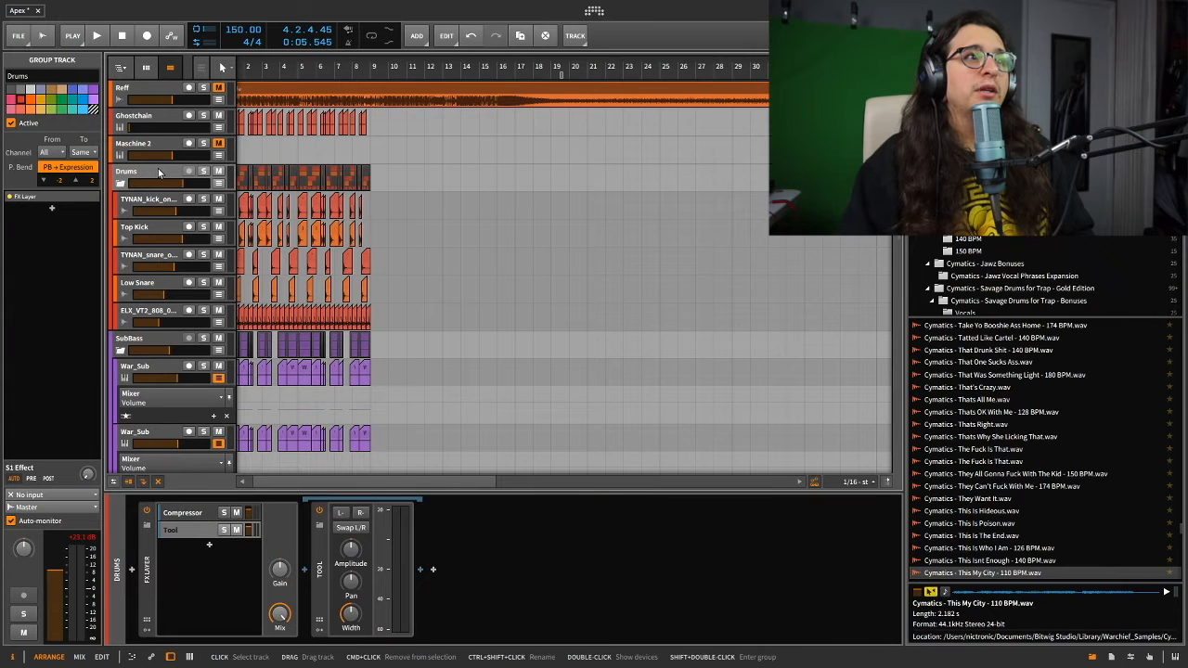
scroll(168, 216, "down", 10)
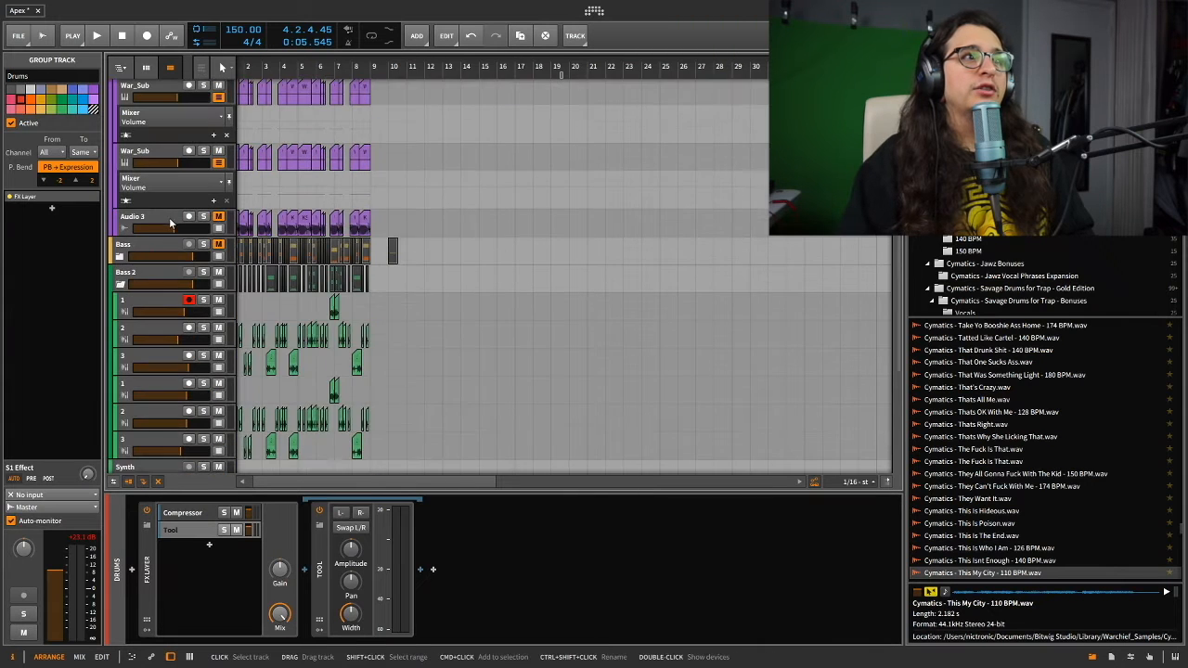
left_click(153, 289)
scroll(149, 241, "up", 5)
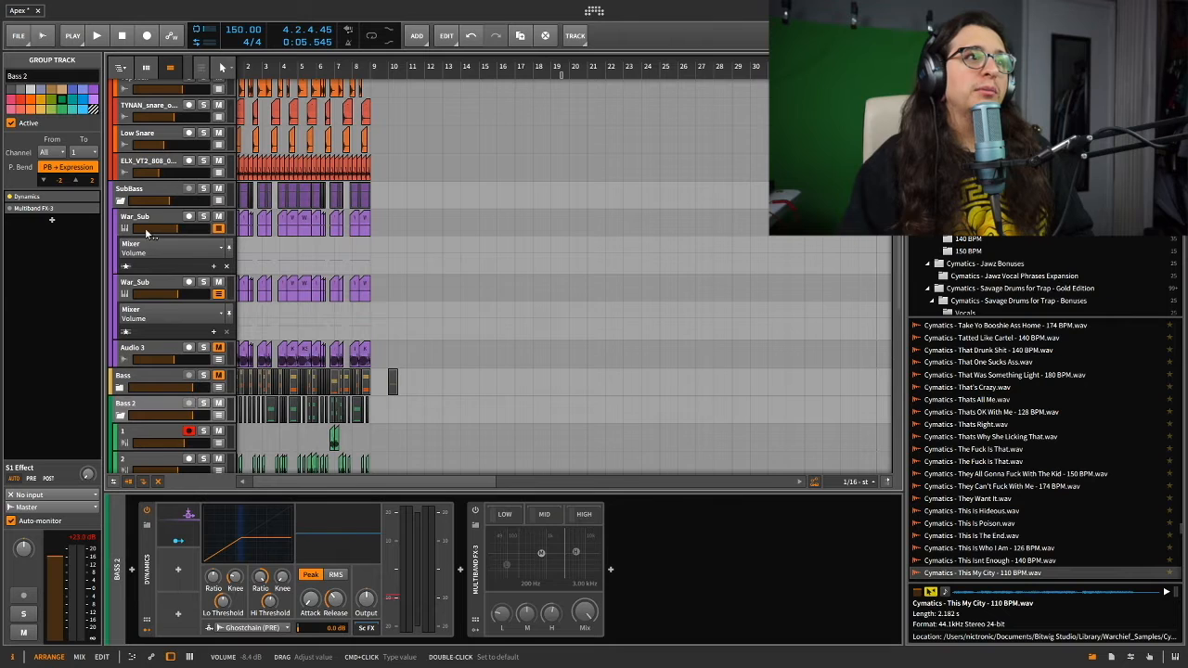
left_click(162, 193)
left_click(167, 199, "super")
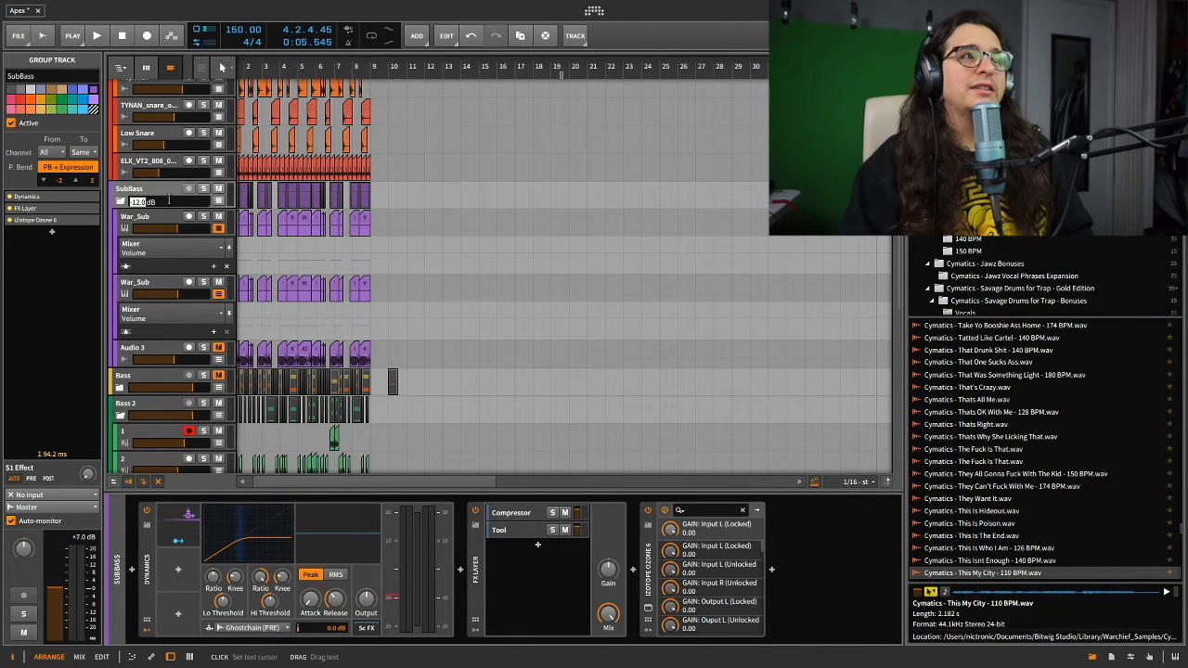
Step: Disable the FX Layer with the mastering chain on the Master track and play the start of the mix without it
scroll(168, 189, "down", 15)
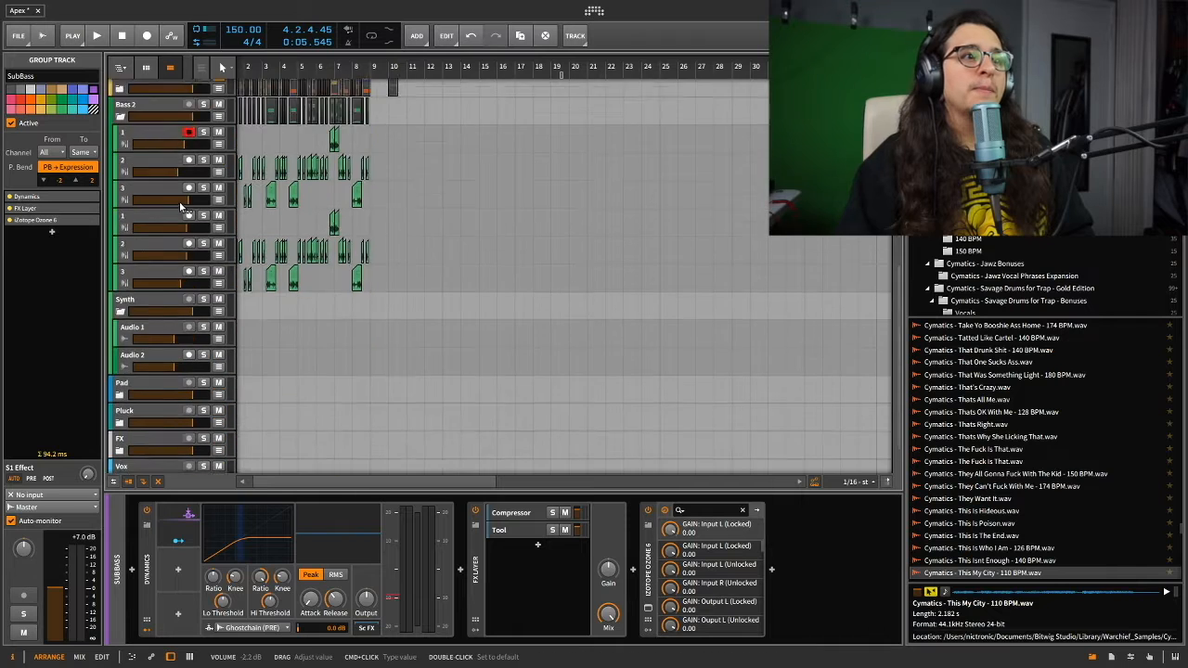
left_click(160, 450)
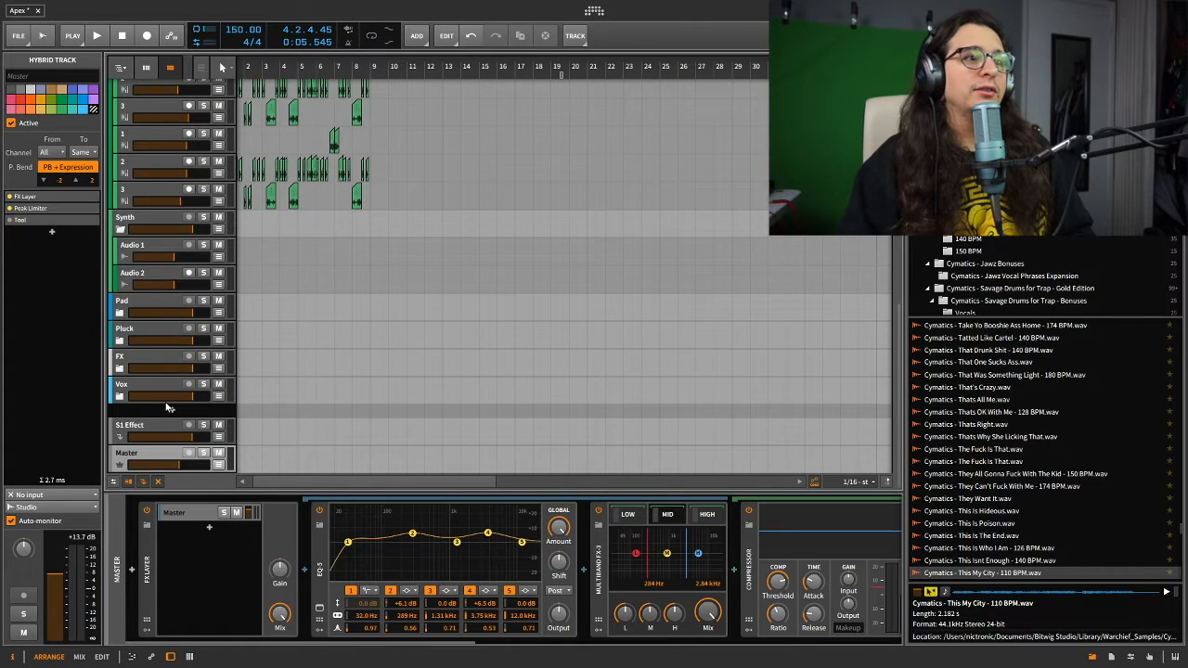
scroll(160, 450, "up", 15)
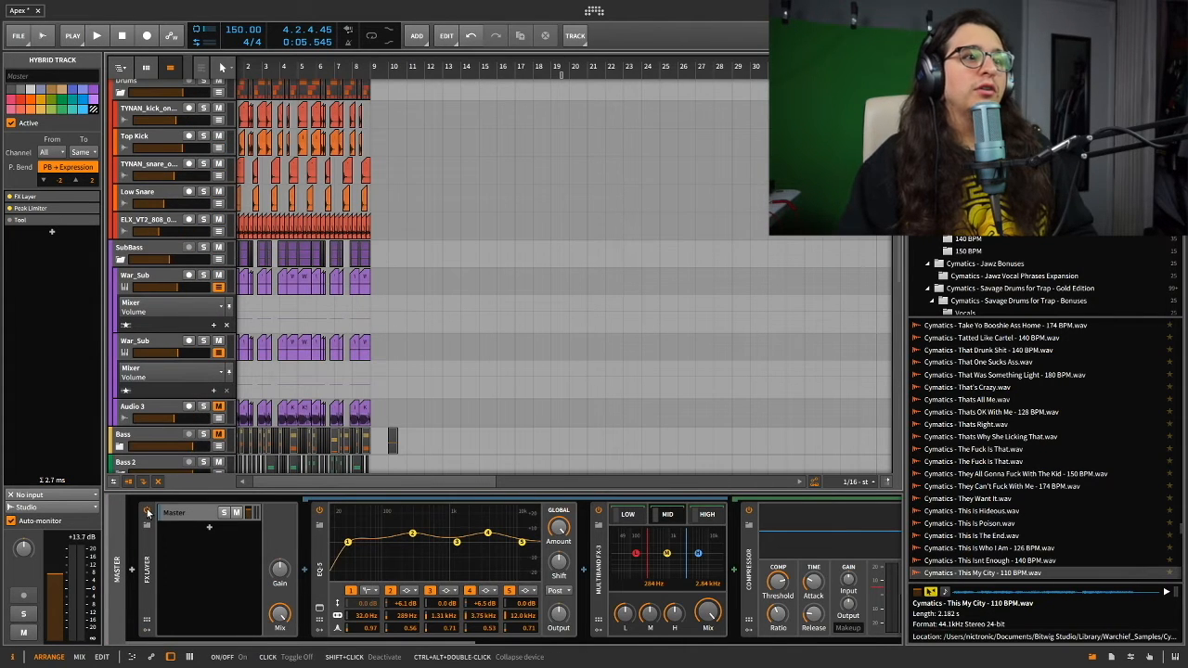
left_click(148, 512)
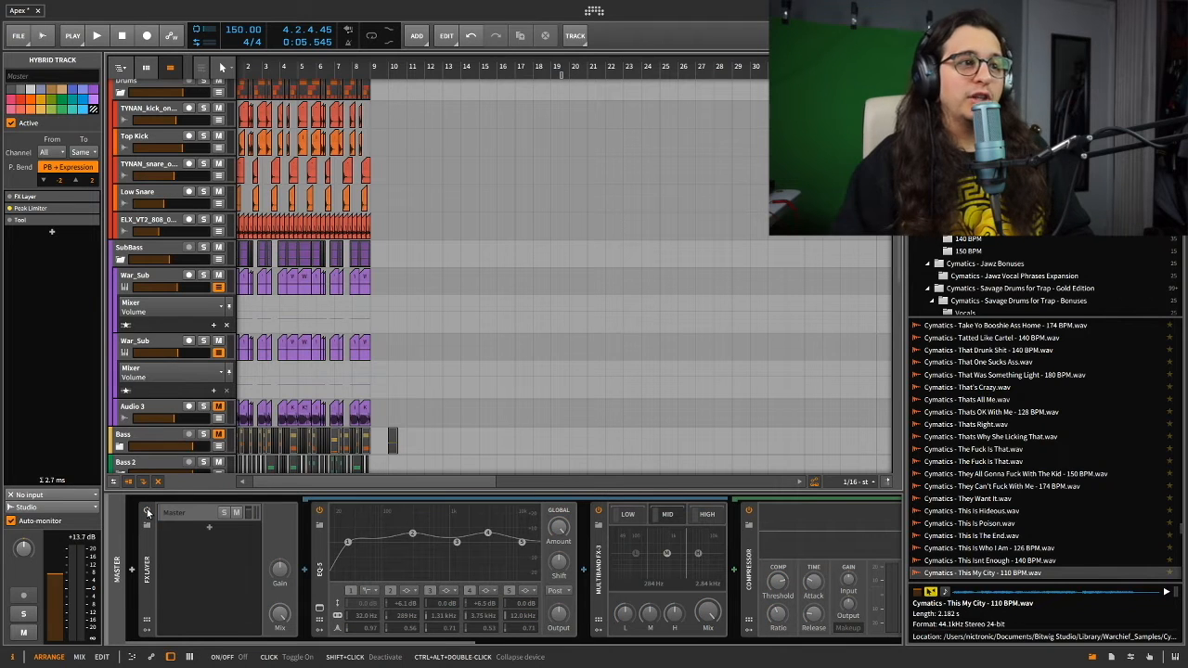
key("space")
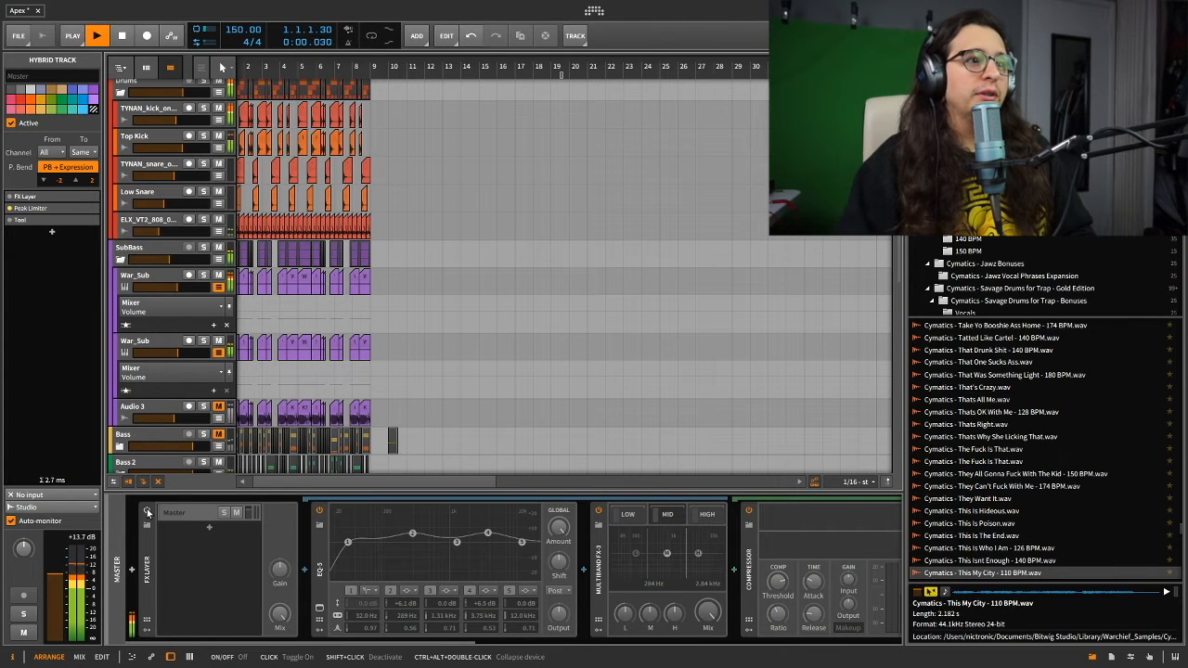
key("space")
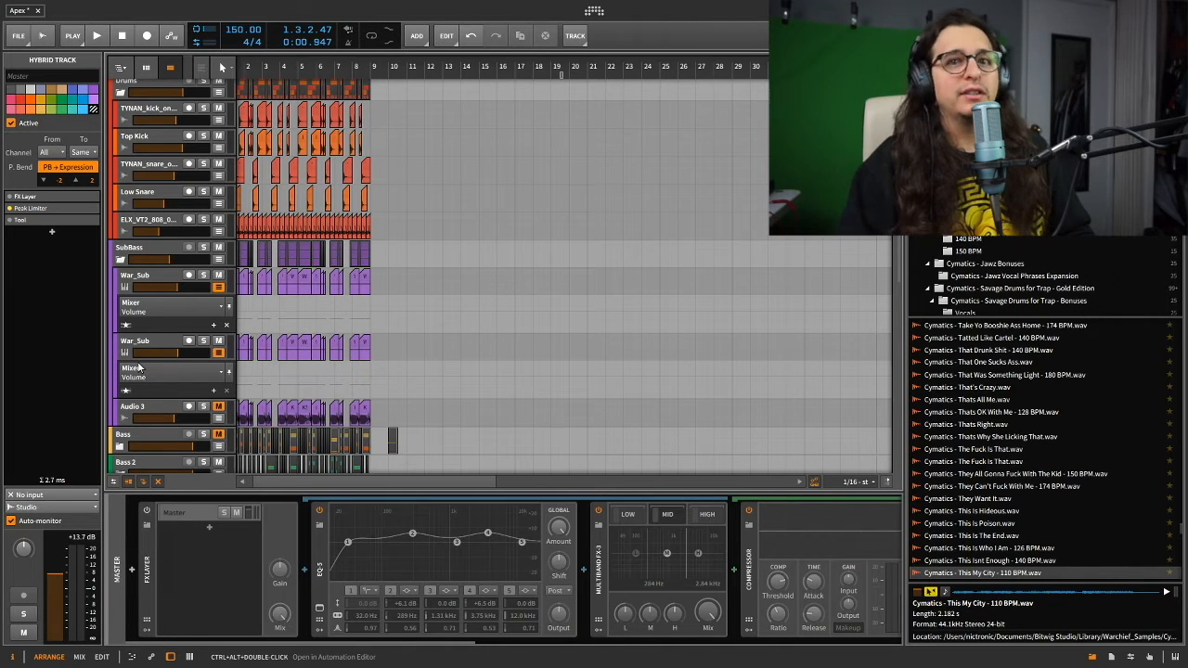
Step: Play the unmastered mix and lower the volumes of the Bass 2, SubBass and Drums group tracks
scroll(149, 316, "up", 3)
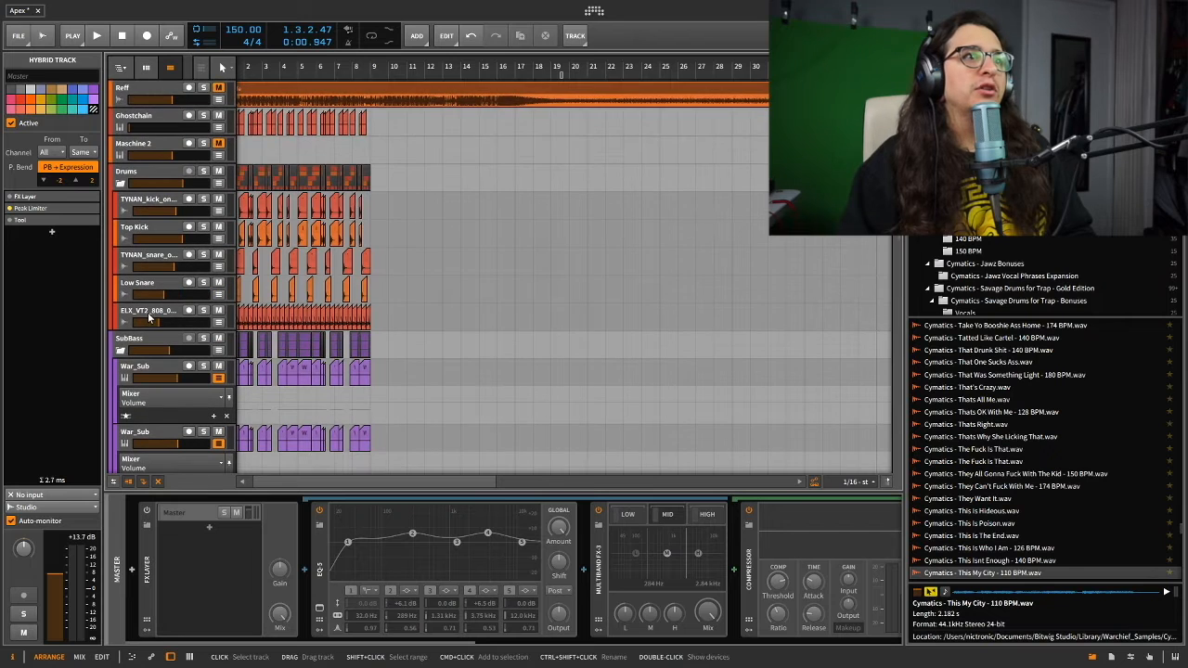
scroll(151, 317, "down", 9)
scroll(151, 319, "down", 4)
scroll(156, 278, "up", 2)
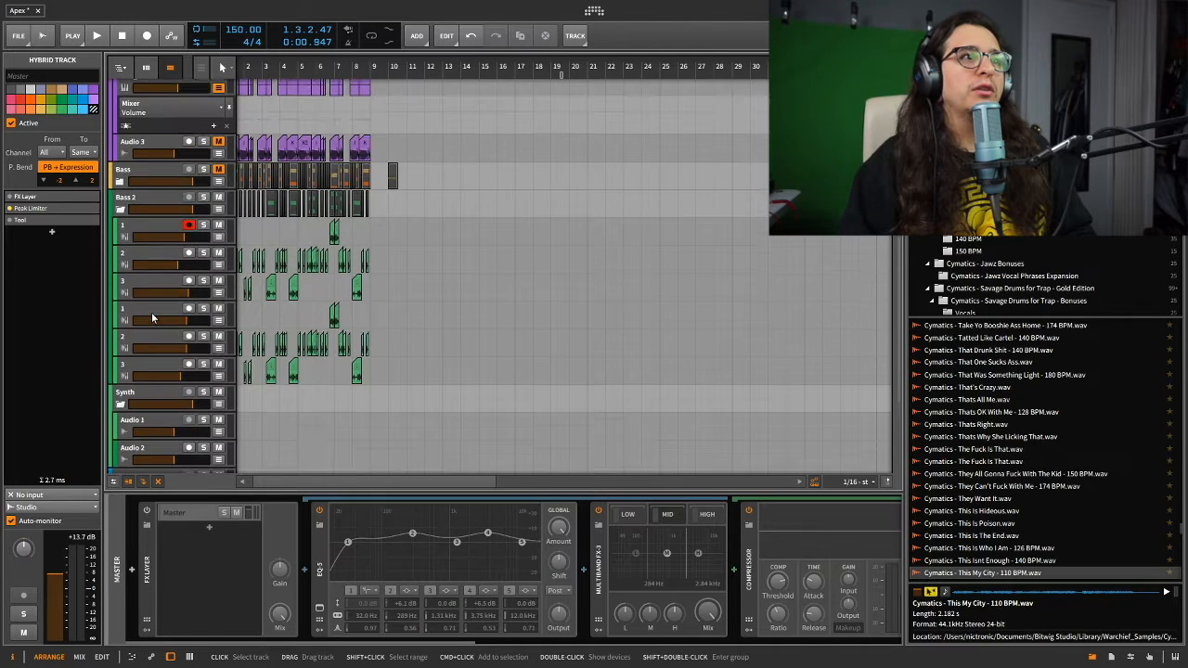
key("space")
left_click_drag(198, 217, 156, 217)
scroll(163, 241, "up", 5)
scroll(159, 220, "up", 3)
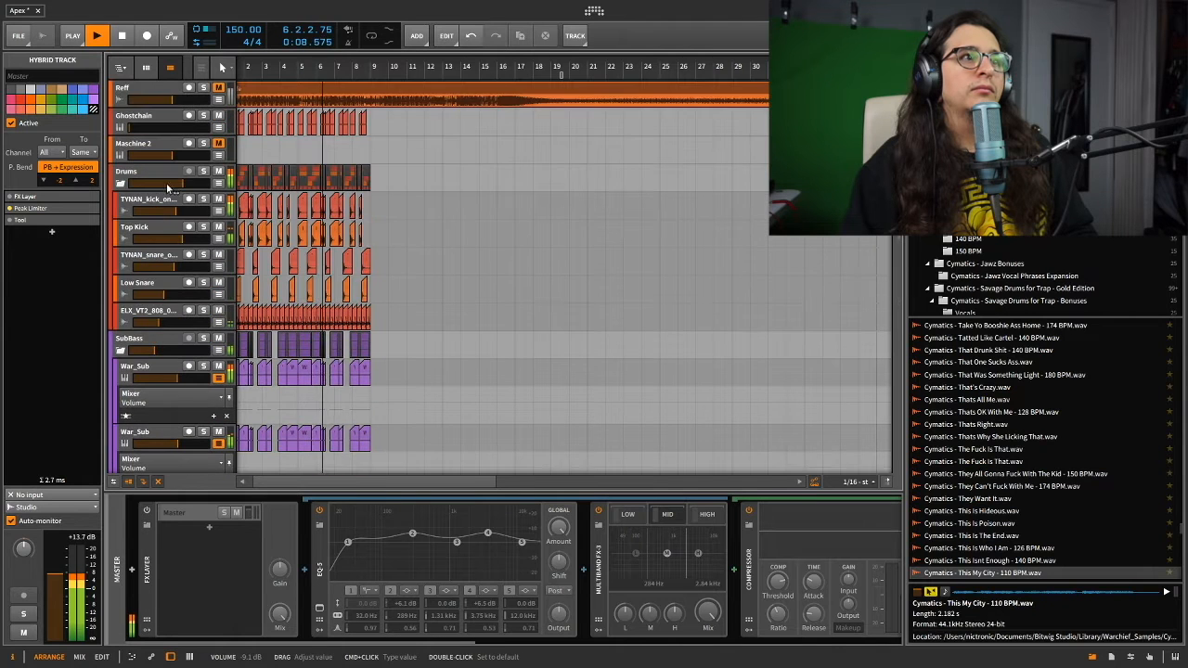
left_click_drag(159, 212, 154, 211)
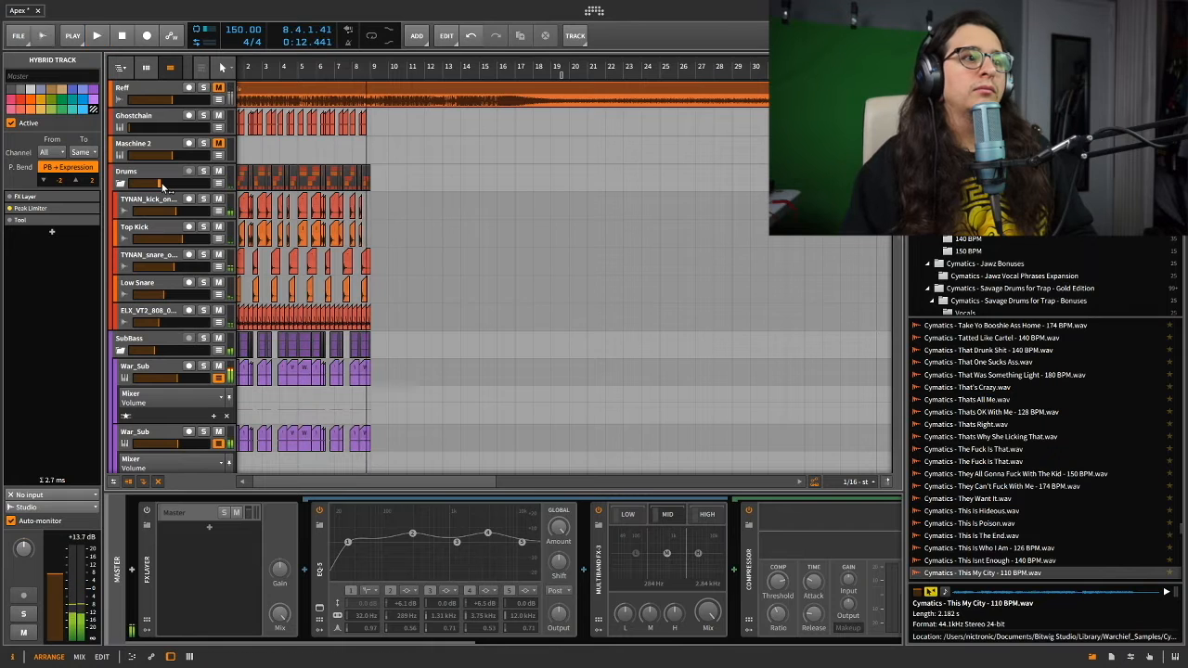
scroll(163, 279, "down", 3)
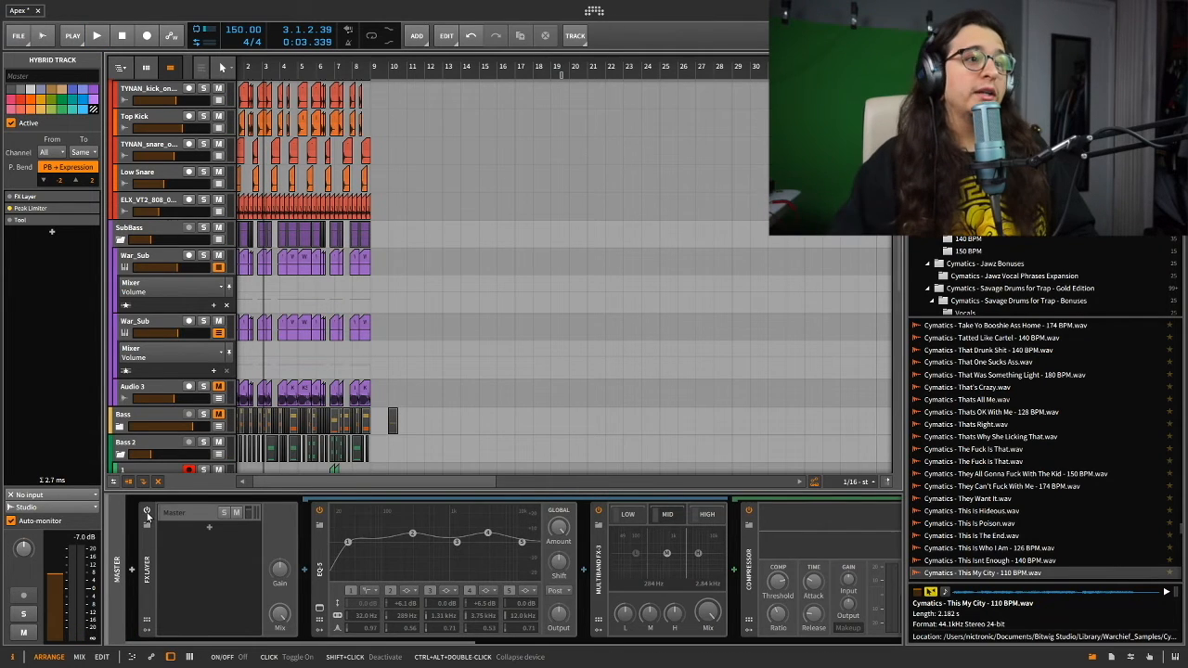
Step: Re-enable the Master's FX Layer, play the rebalanced mix while checking its spectrum in SPAN, and close the SPAN window
left_click(147, 514)
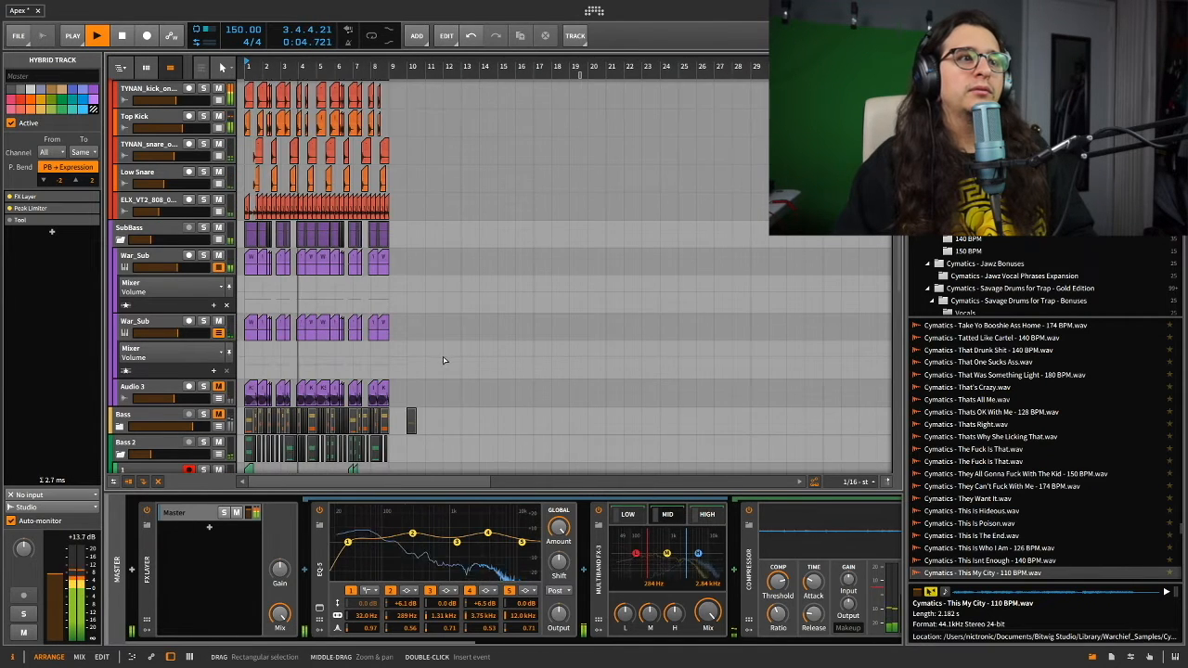
scroll(444, 356, "down", 5)
scroll(444, 357, "down", 5)
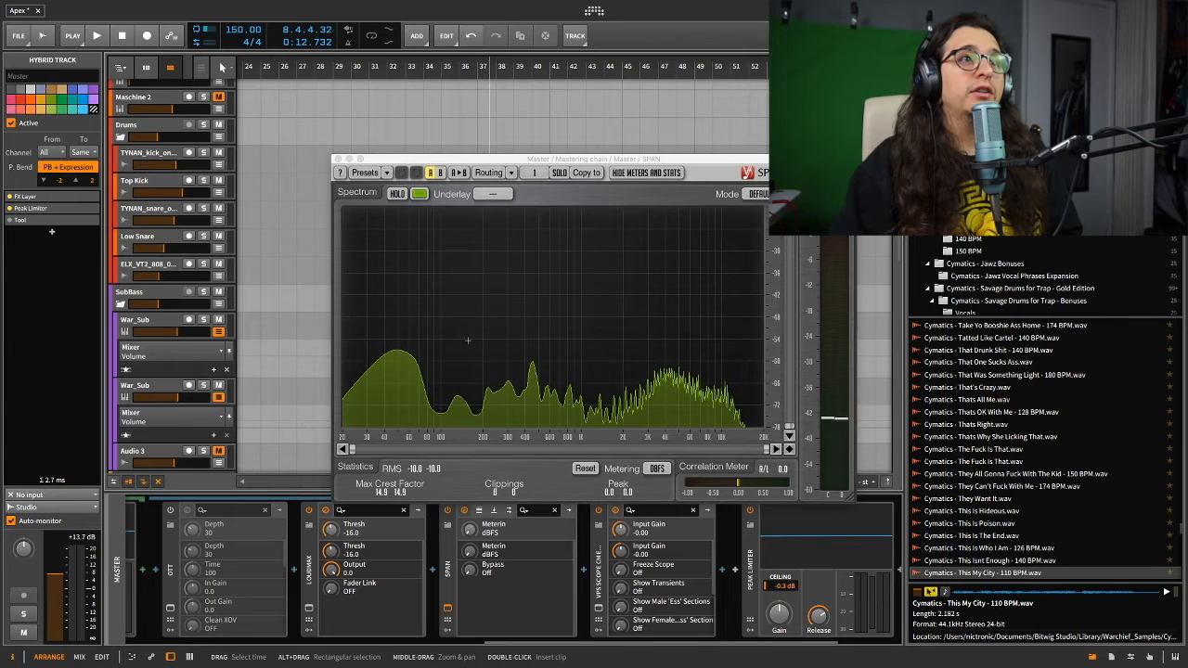
left_click(337, 159)
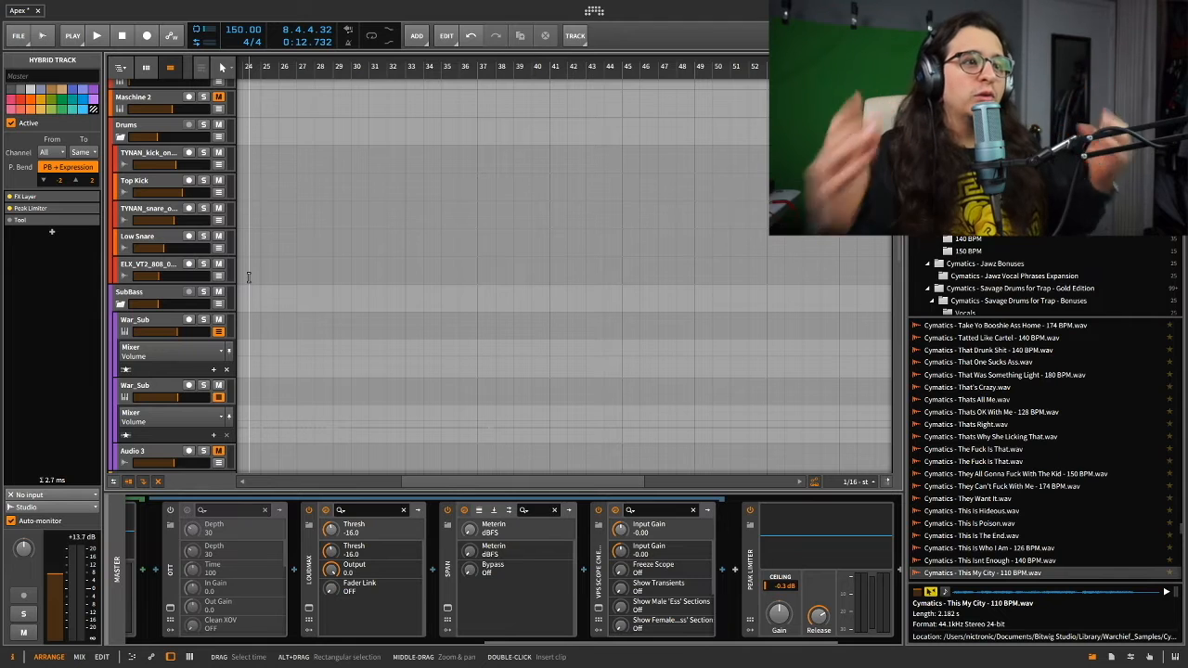
scroll(405, 570, "left", 5)
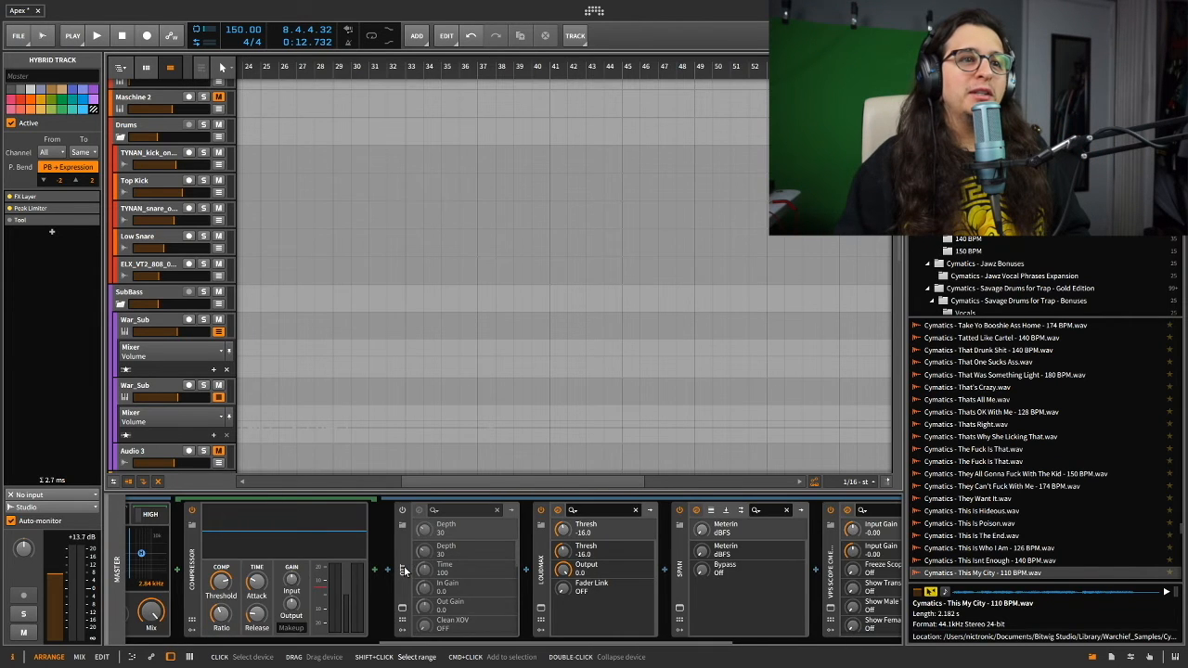